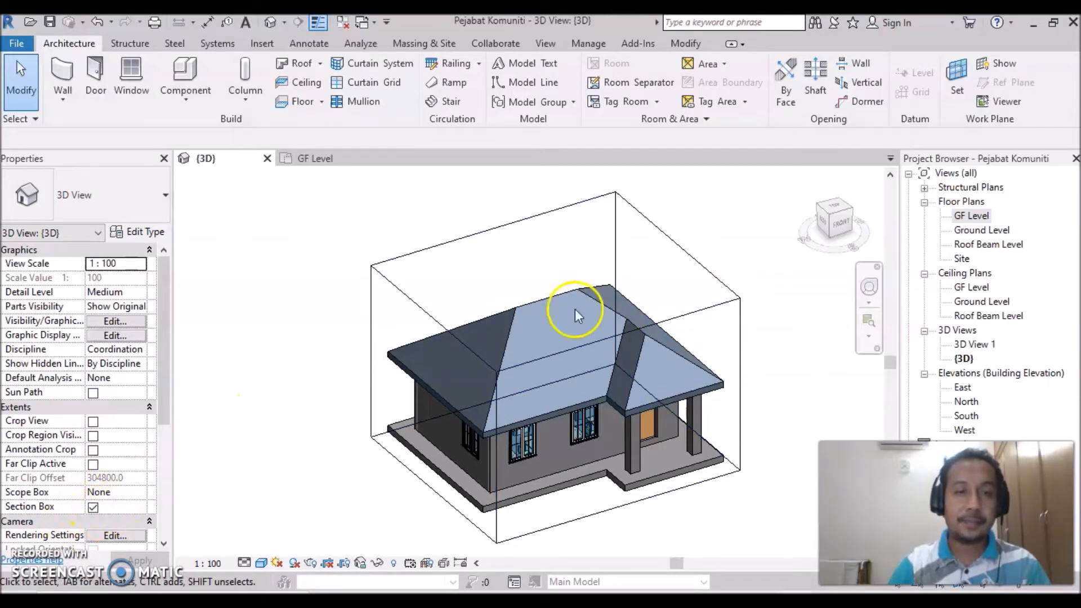
Lower the top of the 3D view's section box below the roof to expose the building's interior.
click(684, 249)
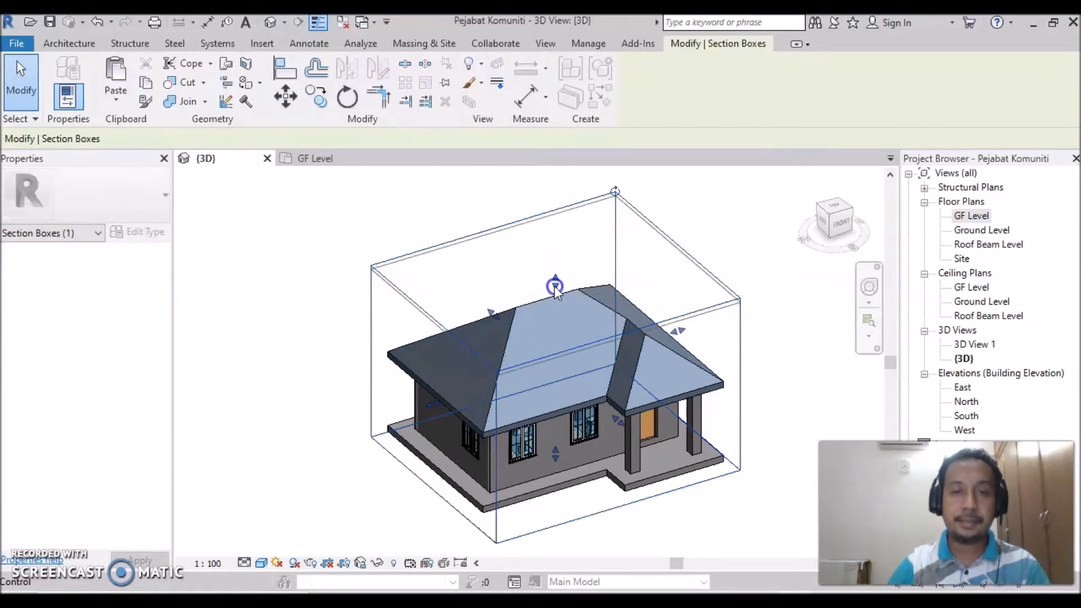
drag(543, 403, 546, 397)
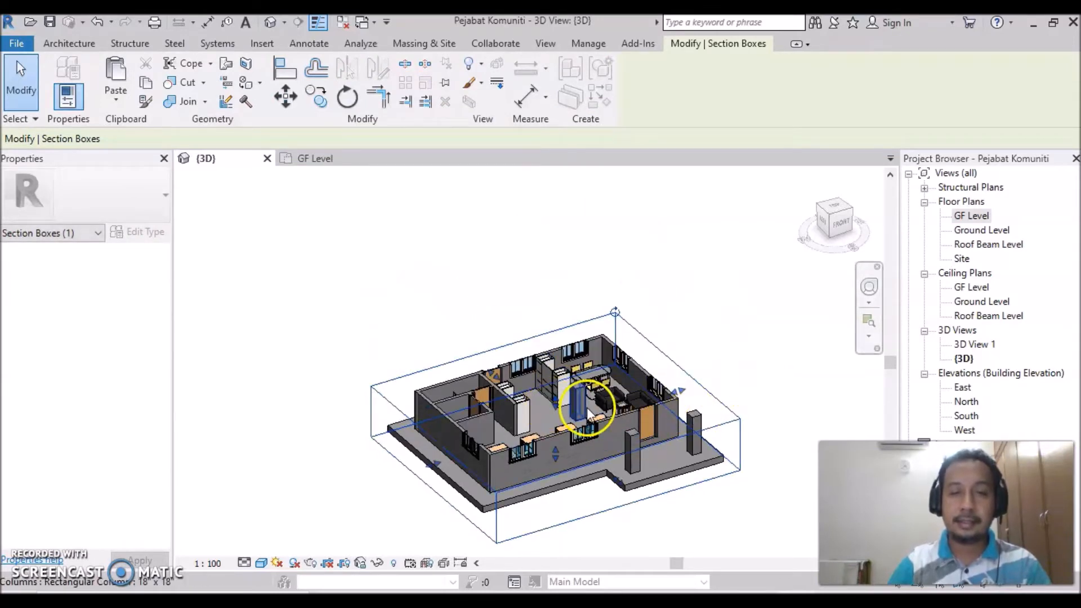
scroll(587, 407, up, 4)
middle_drag(531, 420, 518, 339)
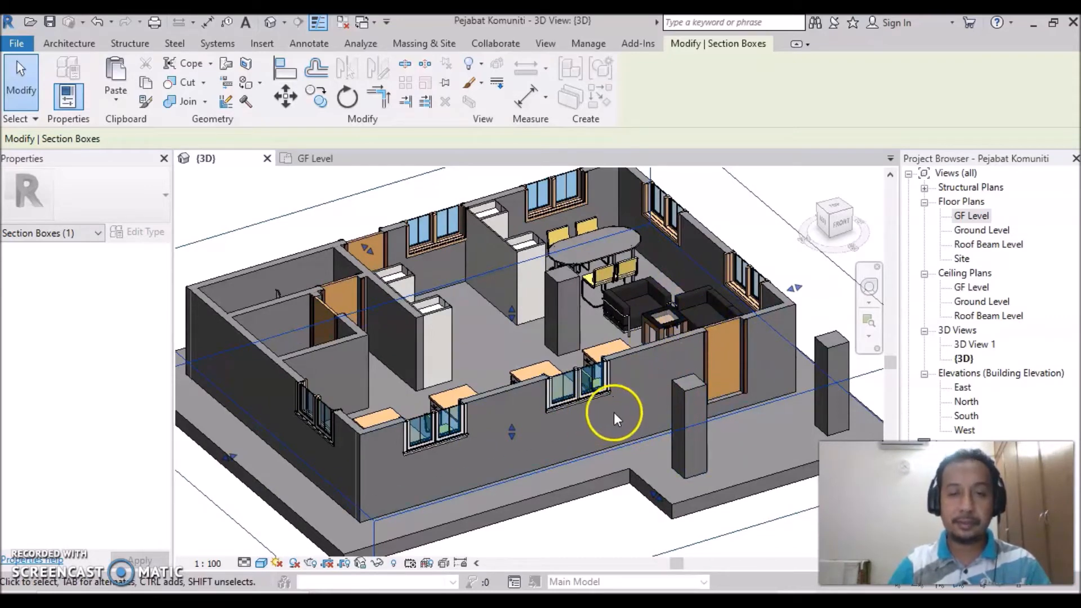
Examine the furnished interior from several angles, including the desks, shelving units and toilet fixtures.
shift+middle_drag(614, 411, 560, 425)
scroll(569, 360, down, 2)
shift+middle_drag(569, 348, 483, 374)
scroll(549, 269, up, 5)
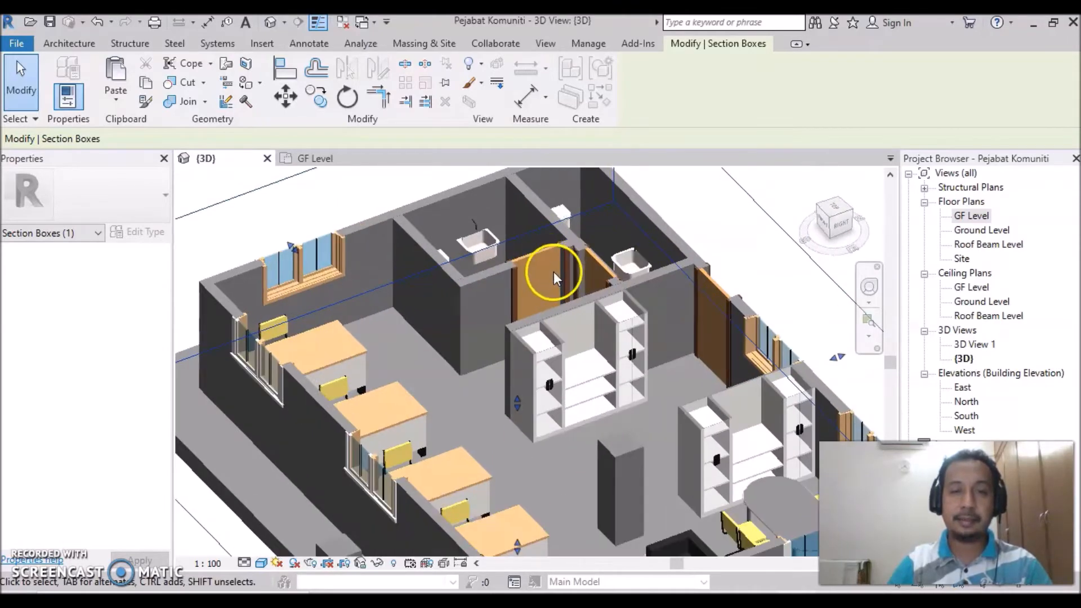
shift+middle_drag(560, 355, 531, 376)
scroll(768, 265, up, 2)
middle_drag(603, 317, 512, 422)
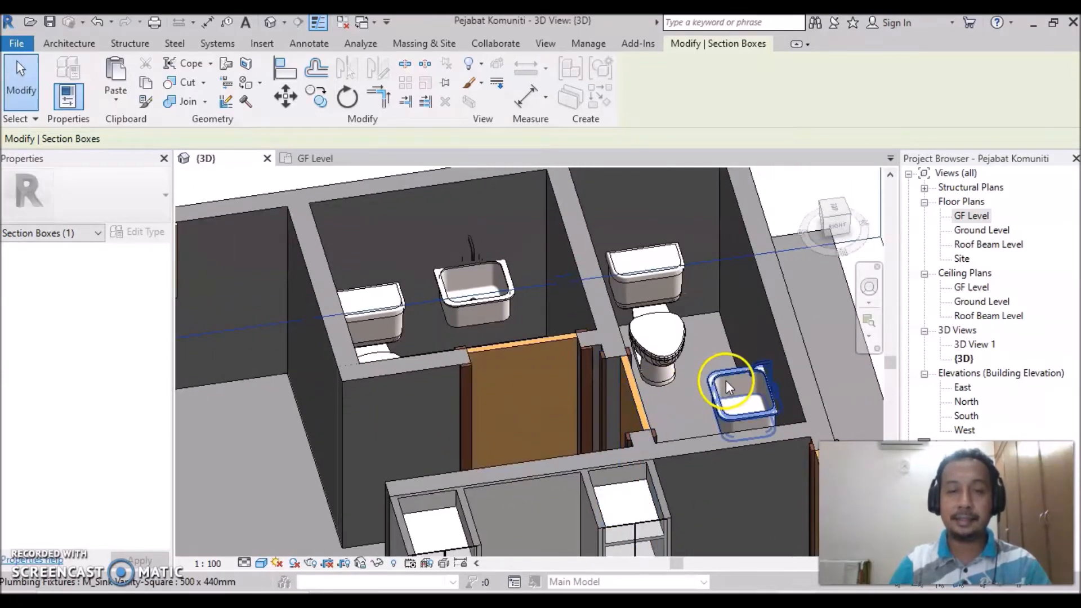
scroll(602, 435, down, 2)
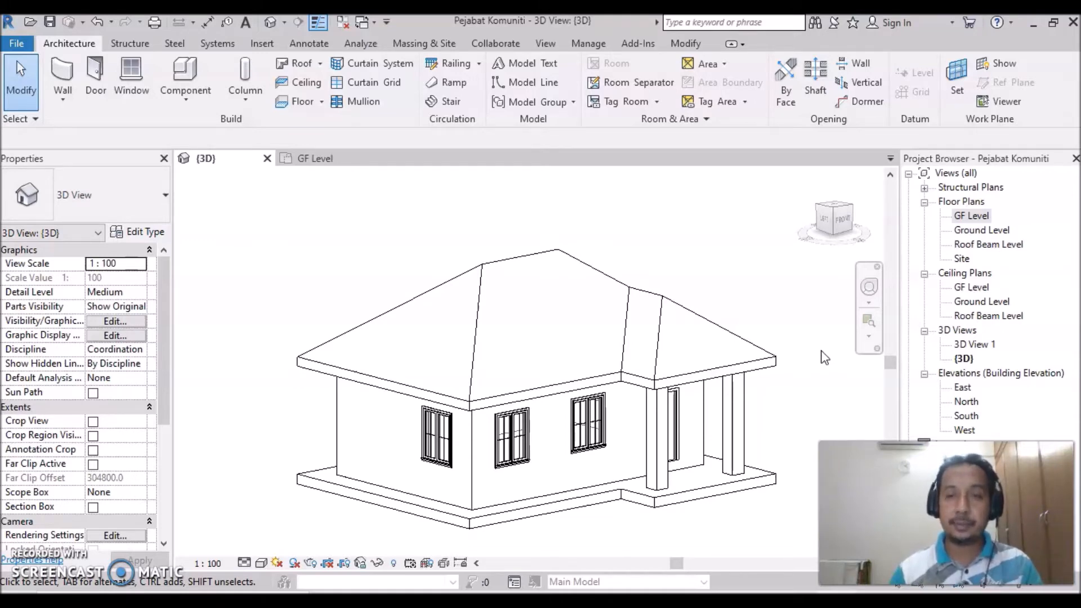
Open the GF Level floor plan and review the component types available for placement.
double_click(974, 218)
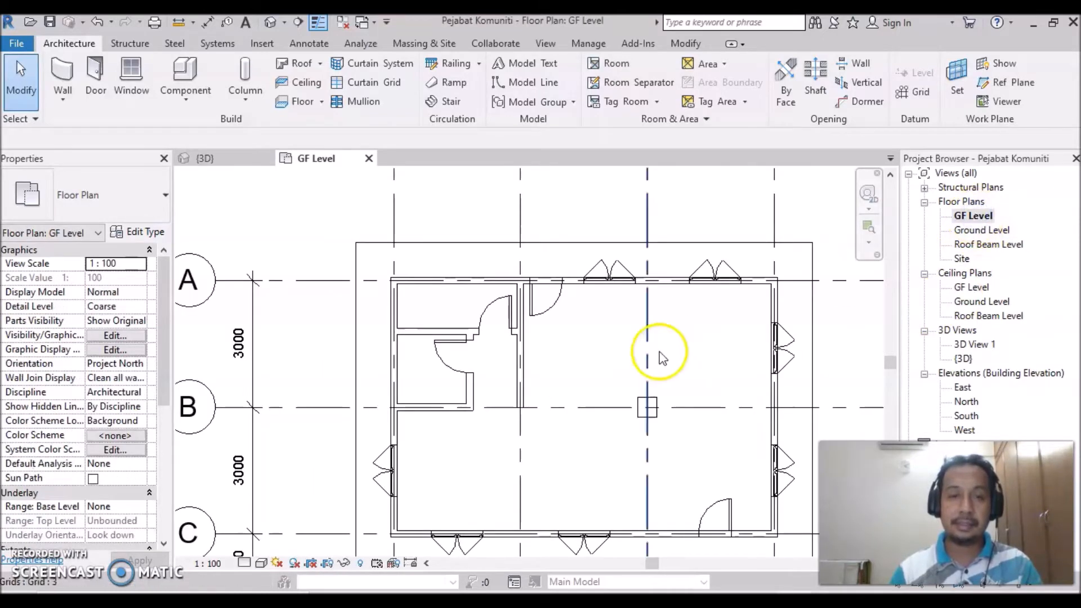
middle_drag(580, 354, 472, 308)
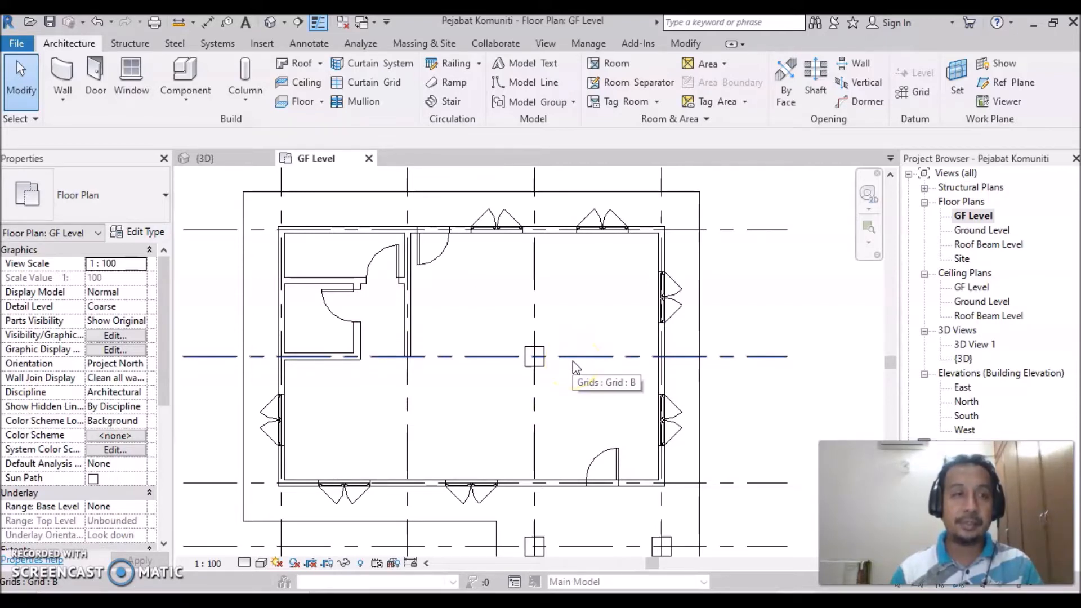
click(193, 102)
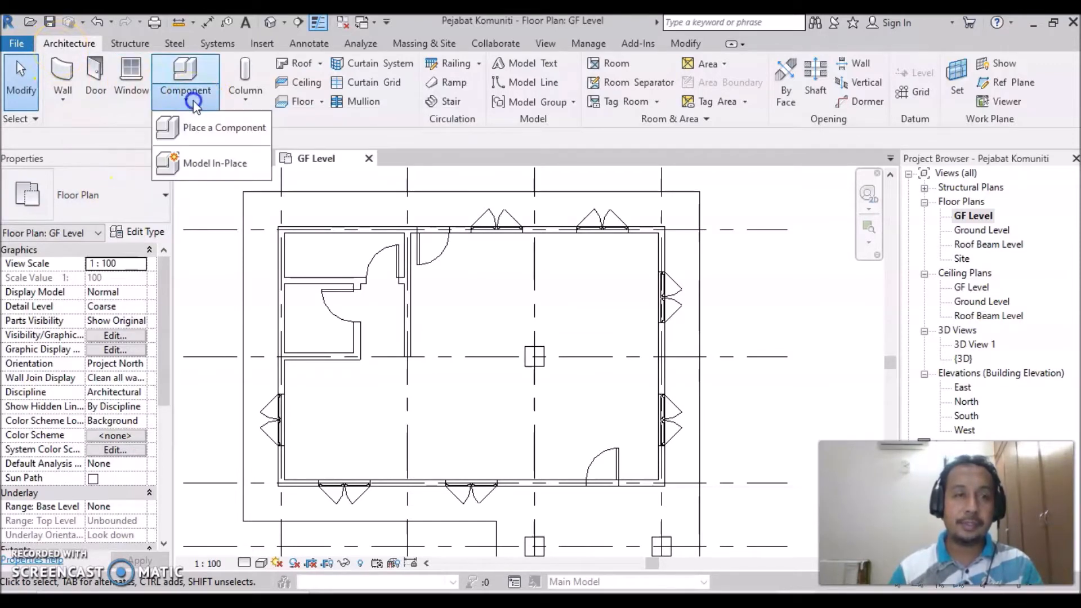
click(193, 135)
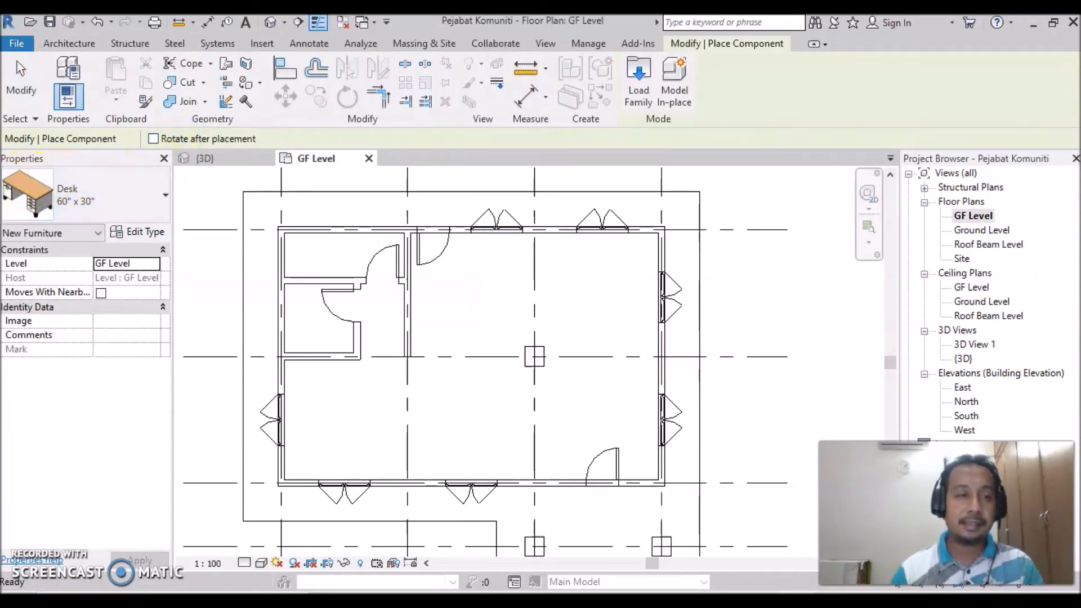
click(165, 194)
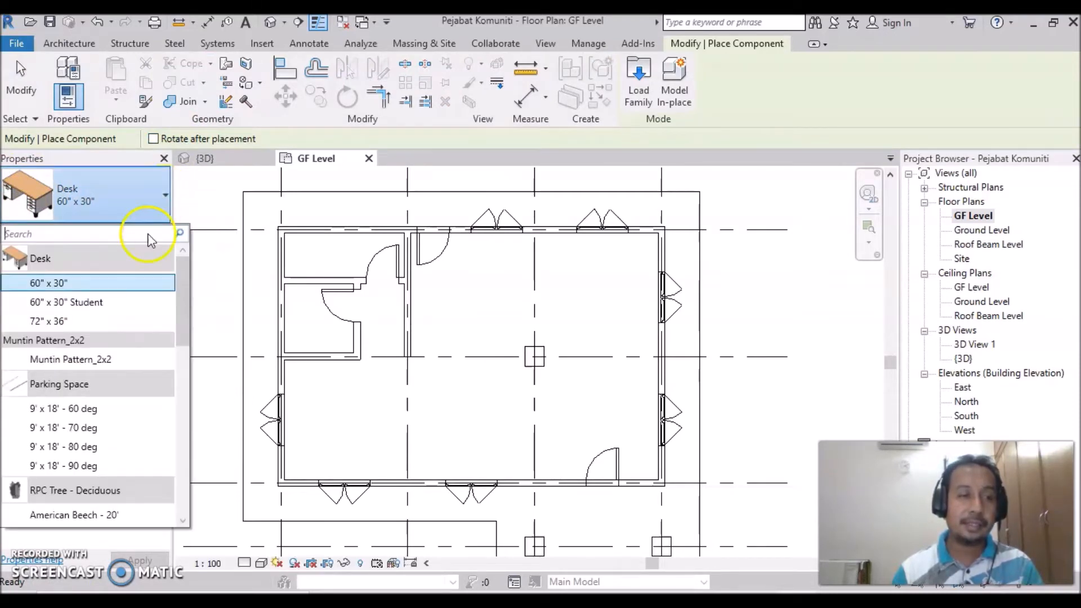
drag(182, 295, 149, 260)
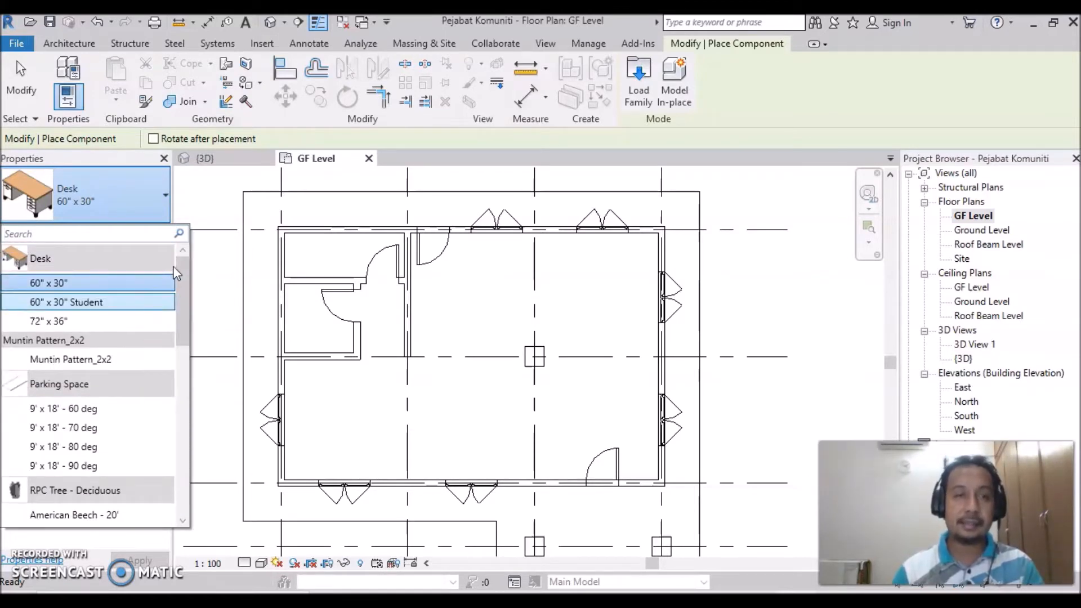
Browse the family library for loading to the Seating folder within US Metric Furniture.
click(638, 89)
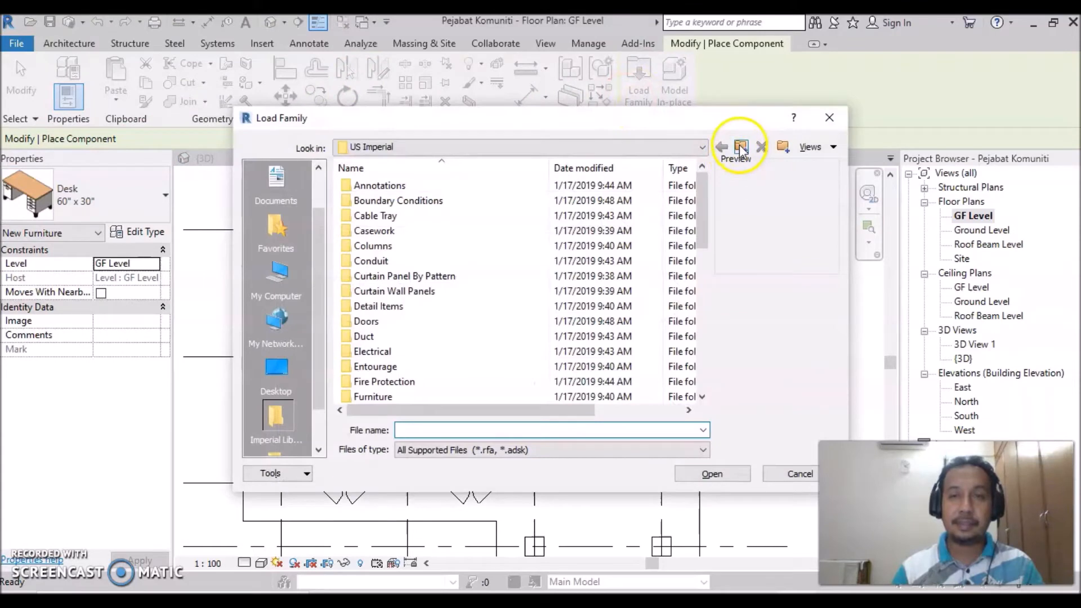
click(739, 147)
double_click(372, 216)
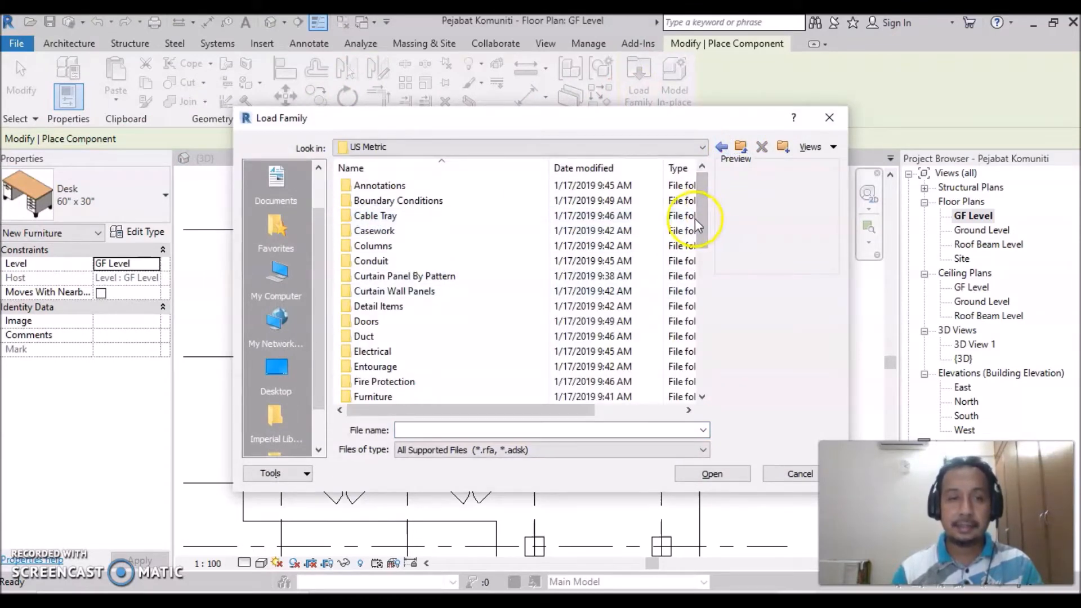
drag(700, 212, 701, 220)
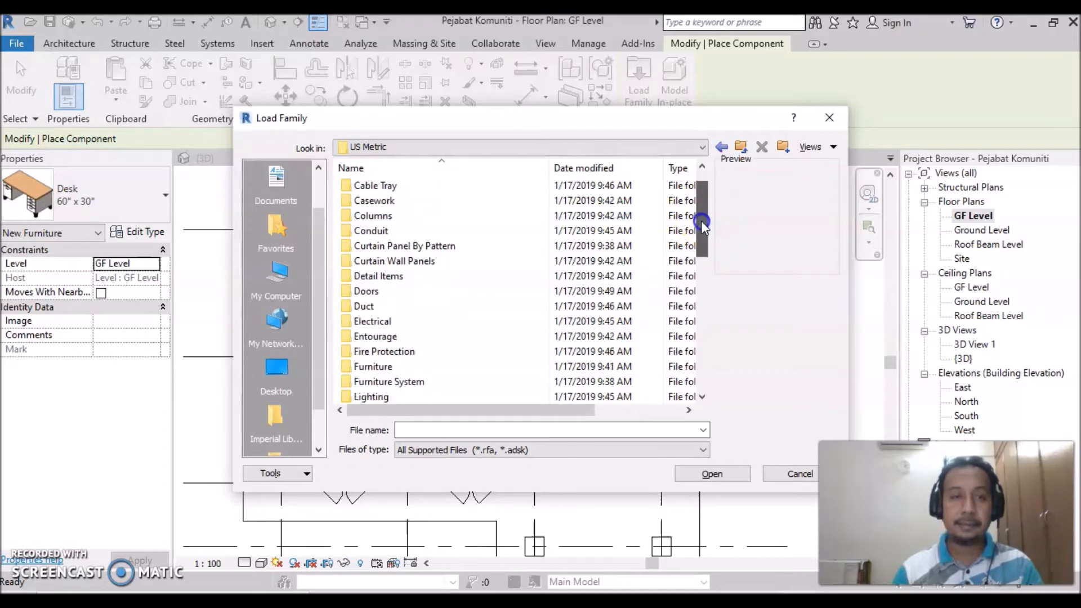
double_click(380, 367)
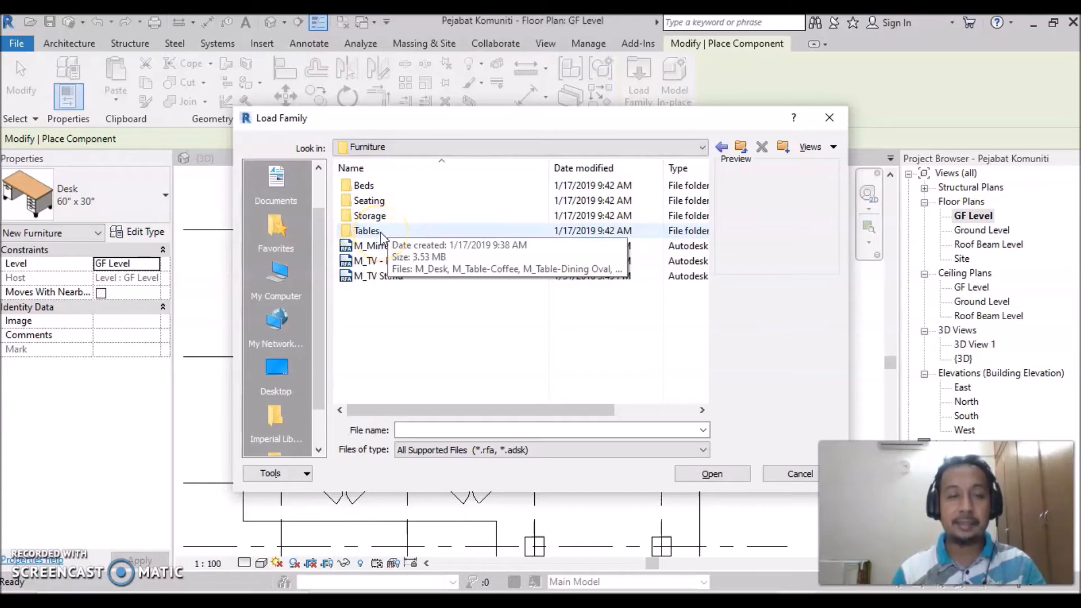
click(379, 188)
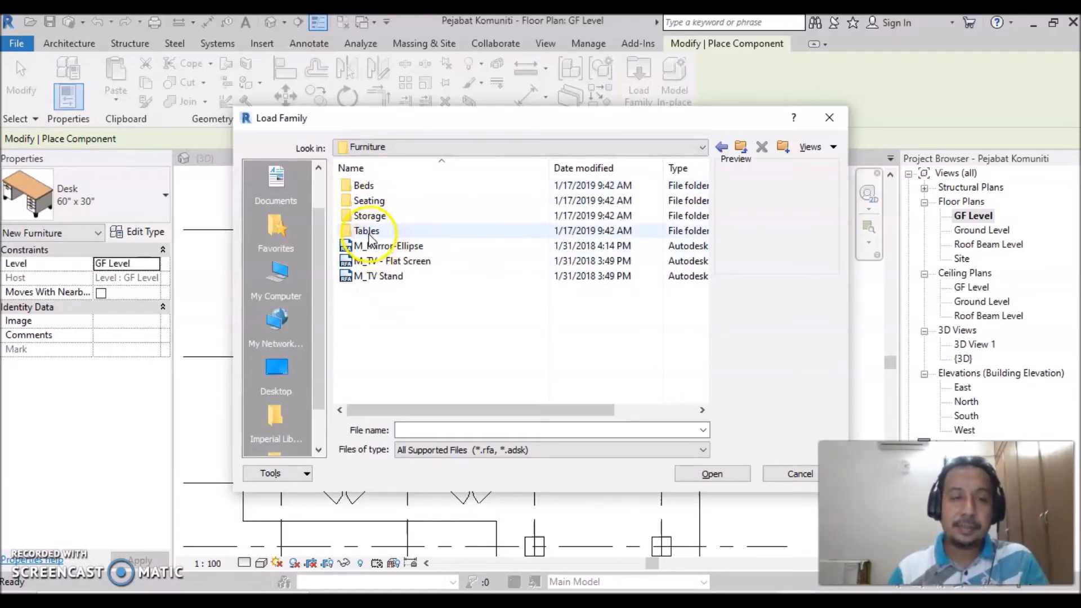
click(373, 207)
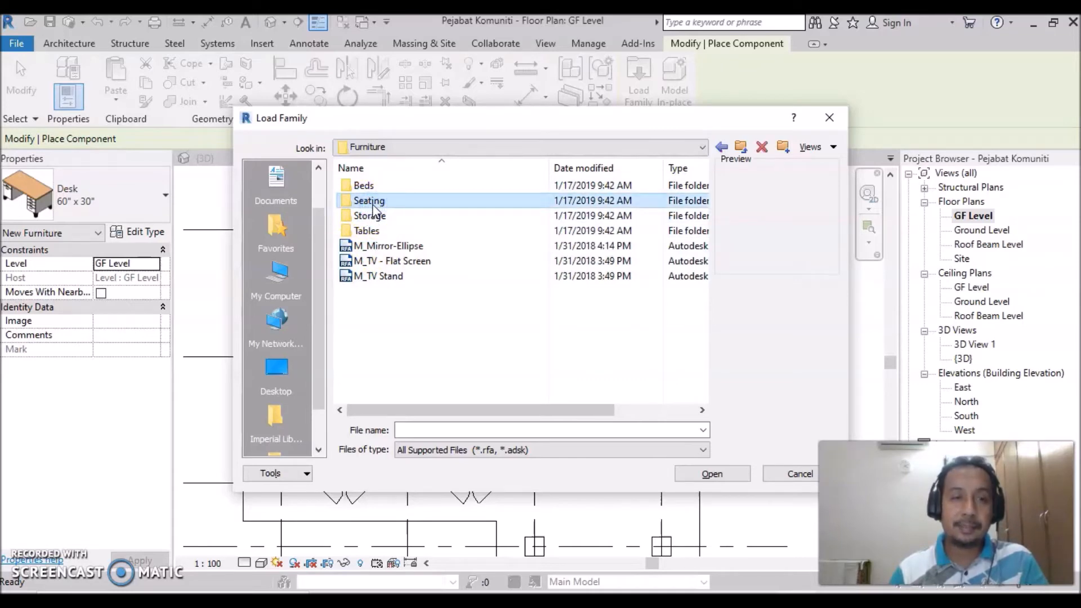
double_click(374, 206)
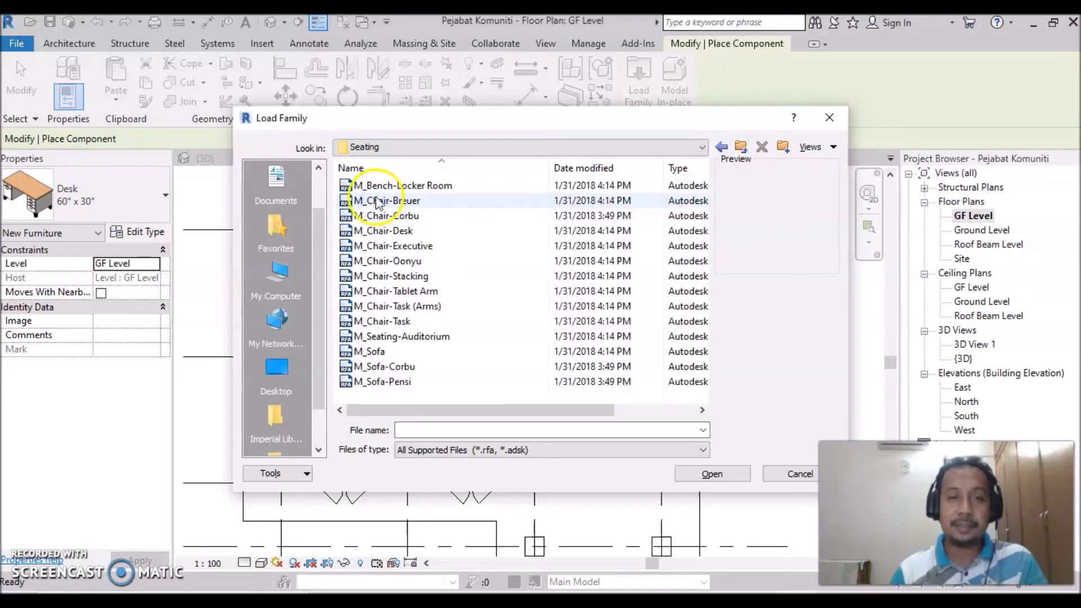
Preview the bench and chair families in the Seating folder and load M_Chair-Corbu.
click(381, 186)
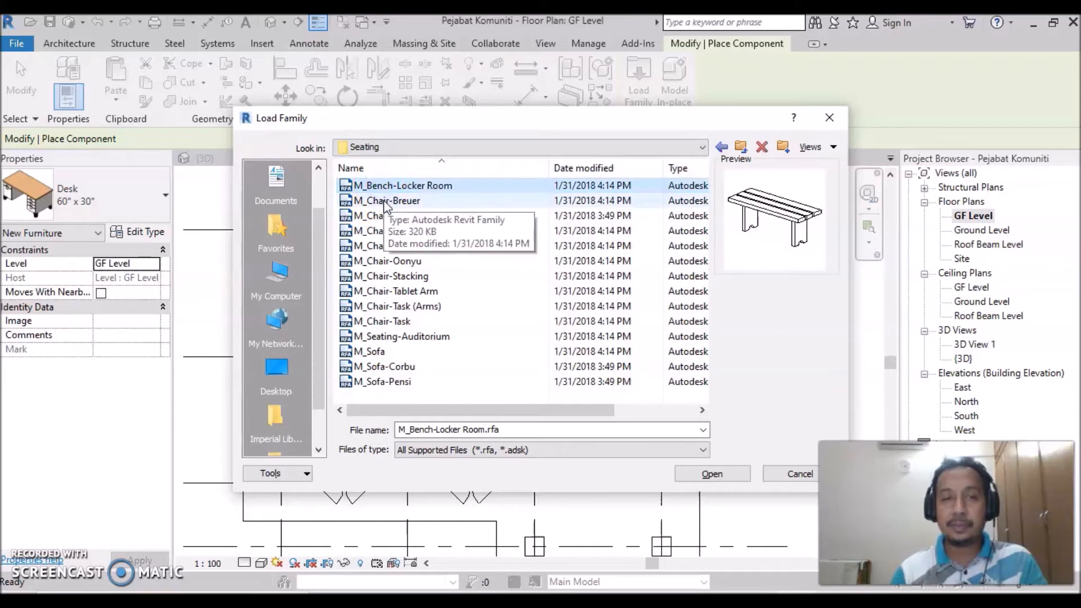
click(384, 201)
click(377, 218)
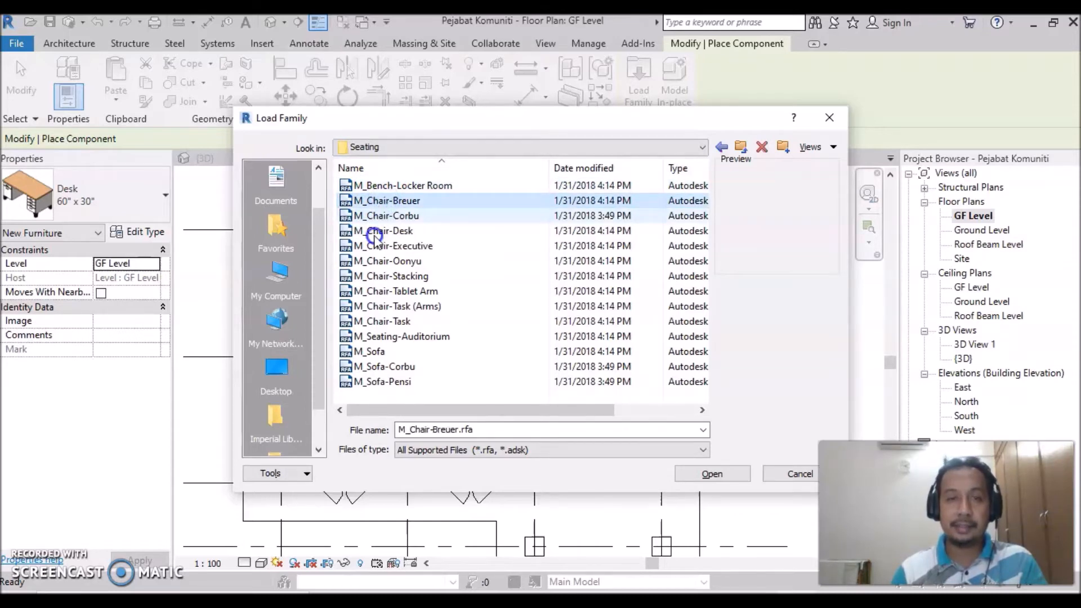
click(374, 232)
click(380, 216)
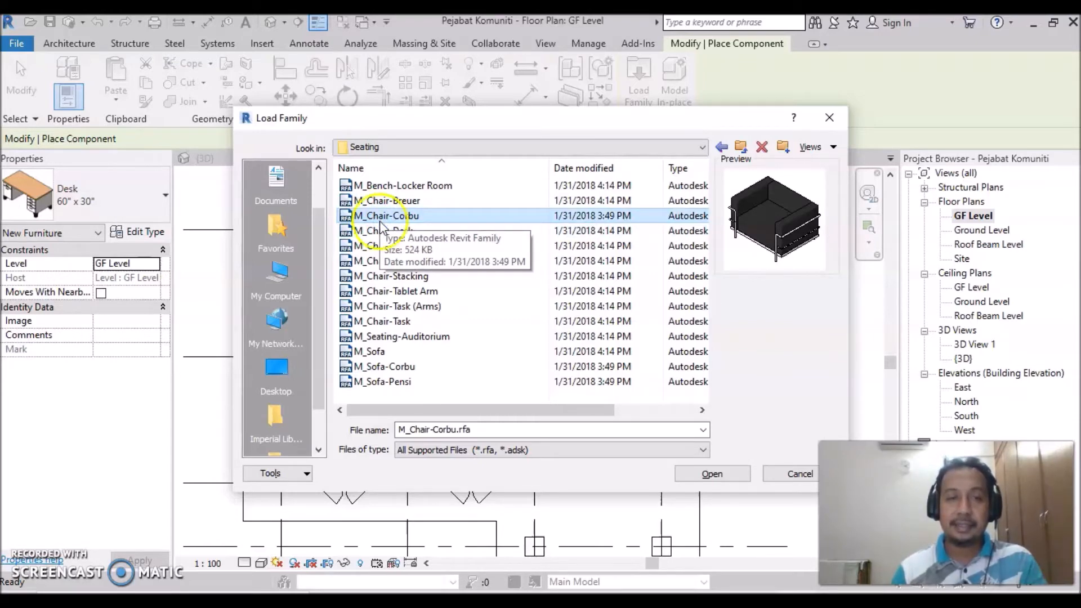
click(712, 475)
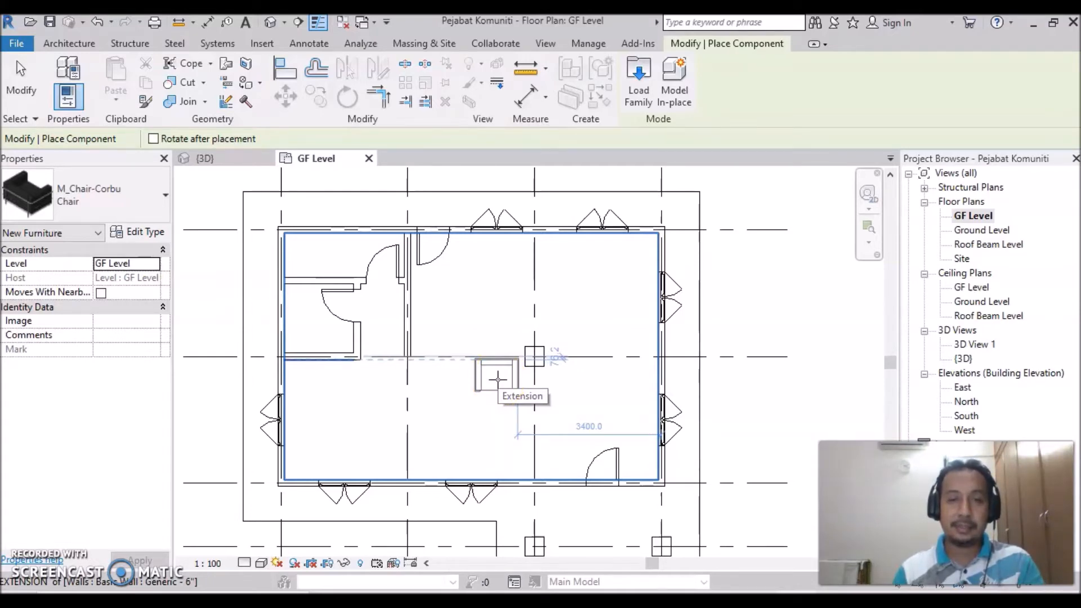
Place one M_Chair-Corbu chair in the main room, just below grid B and left of the interior column.
click(474, 382)
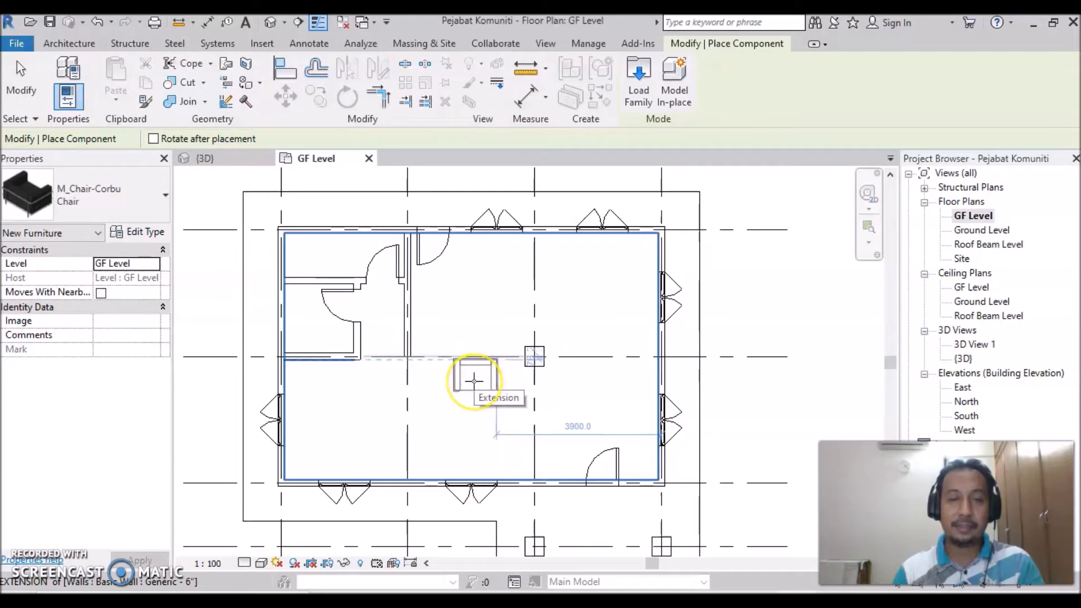
click(471, 380)
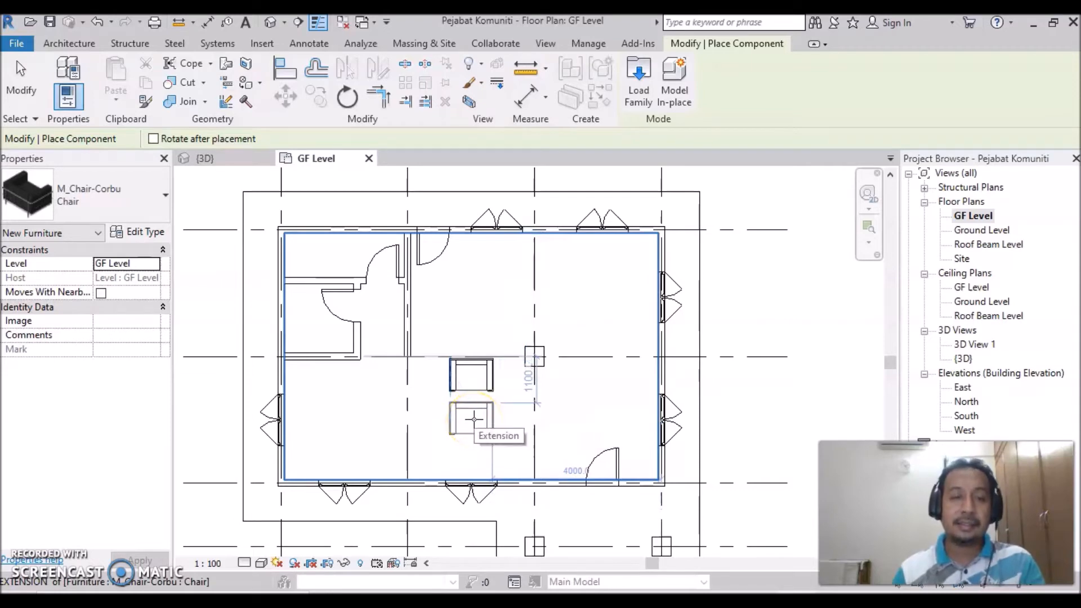
key(Escape)
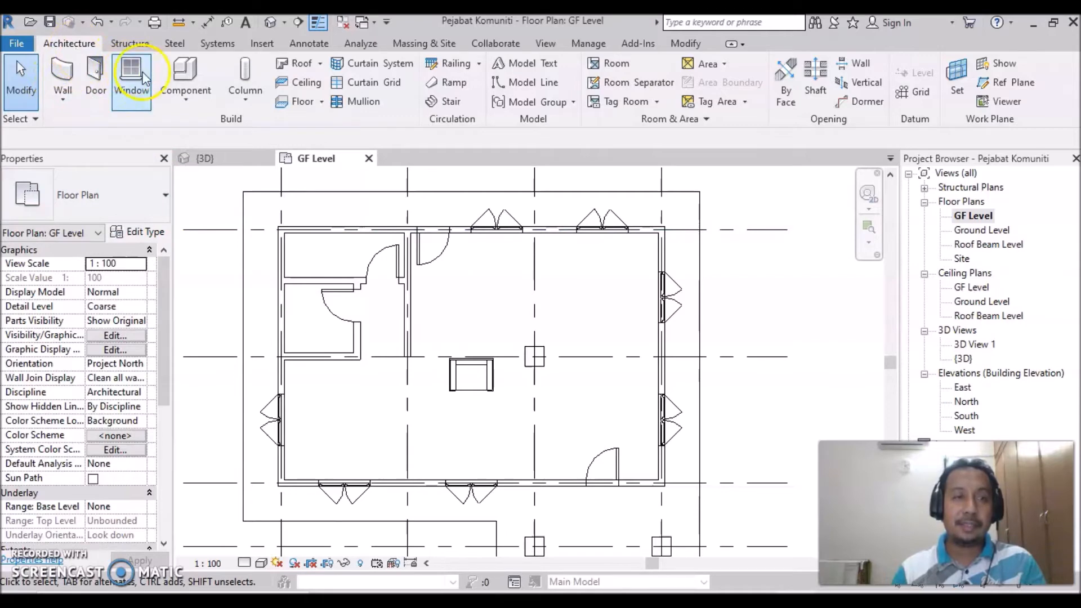
Preview more seating families for component placement and load M_Sofa-Corbu from the Seating folder.
click(187, 94)
click(196, 129)
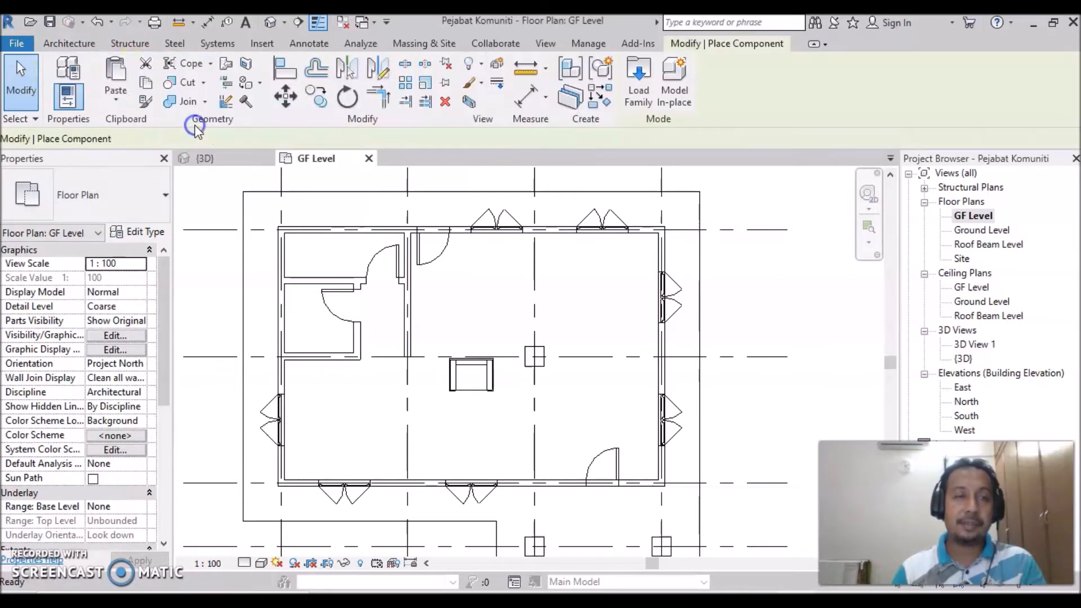
click(639, 97)
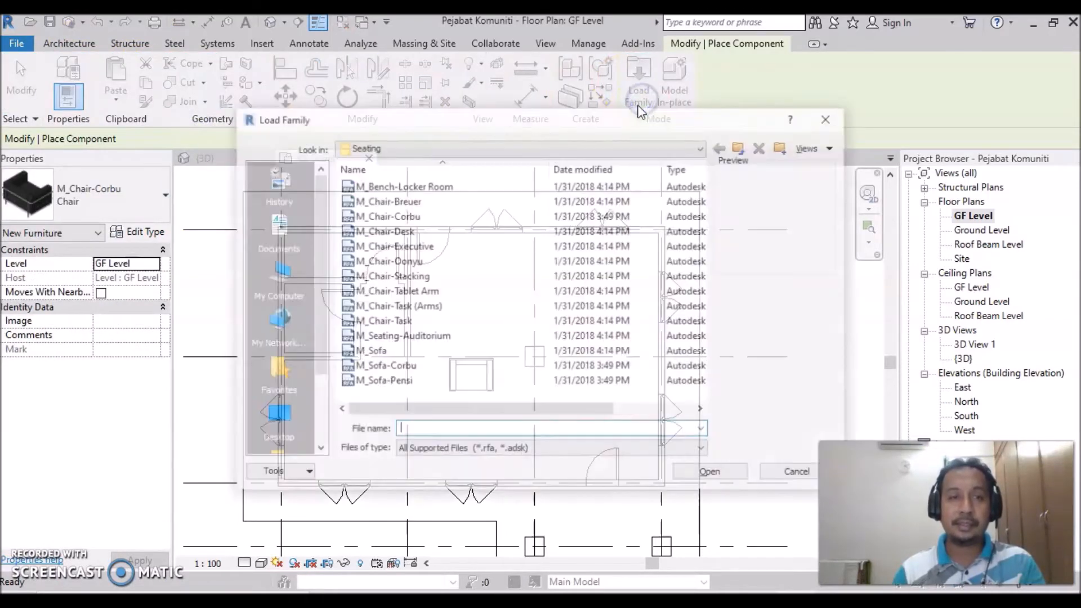
click(382, 232)
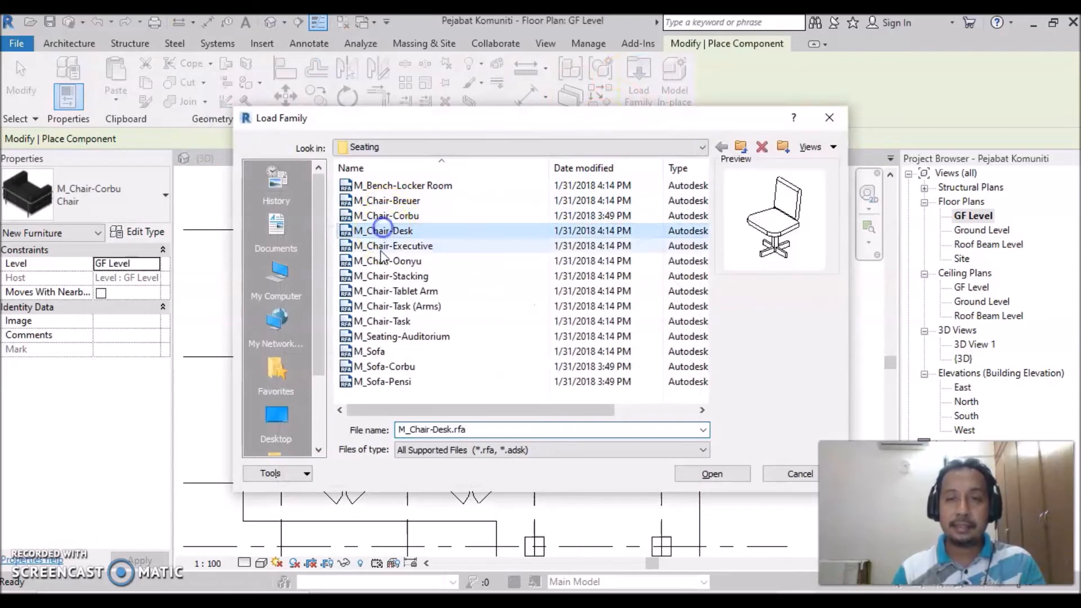
click(383, 261)
click(375, 276)
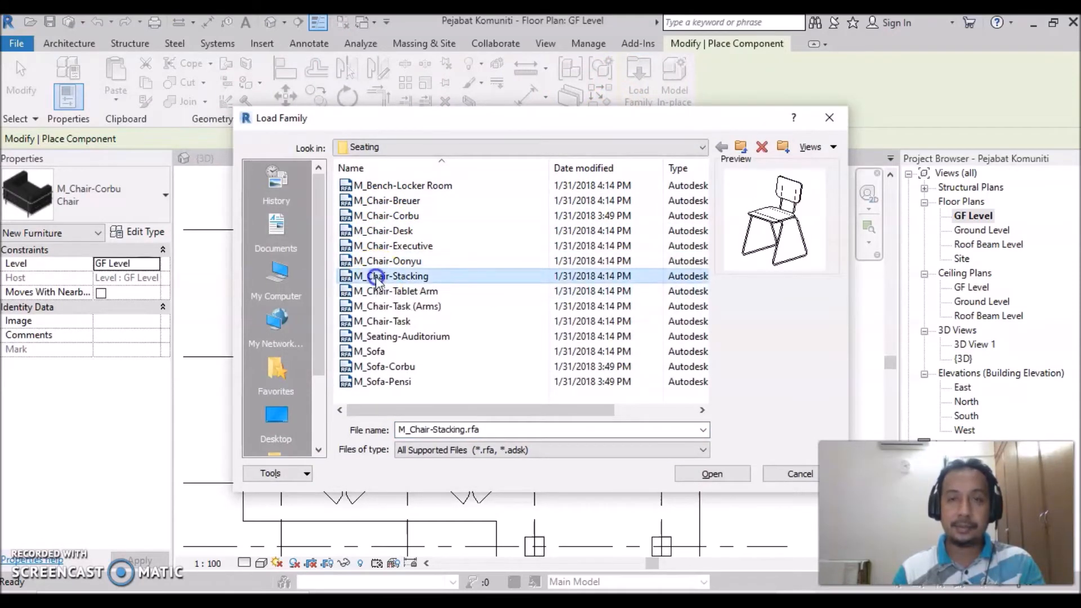
click(378, 291)
click(386, 301)
click(386, 307)
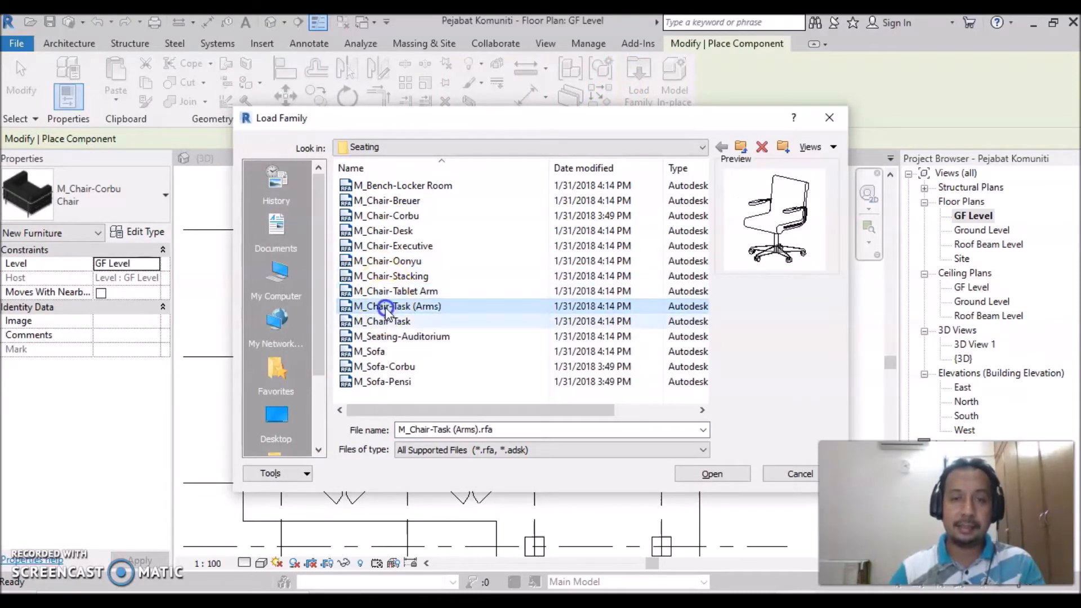
click(382, 322)
click(388, 338)
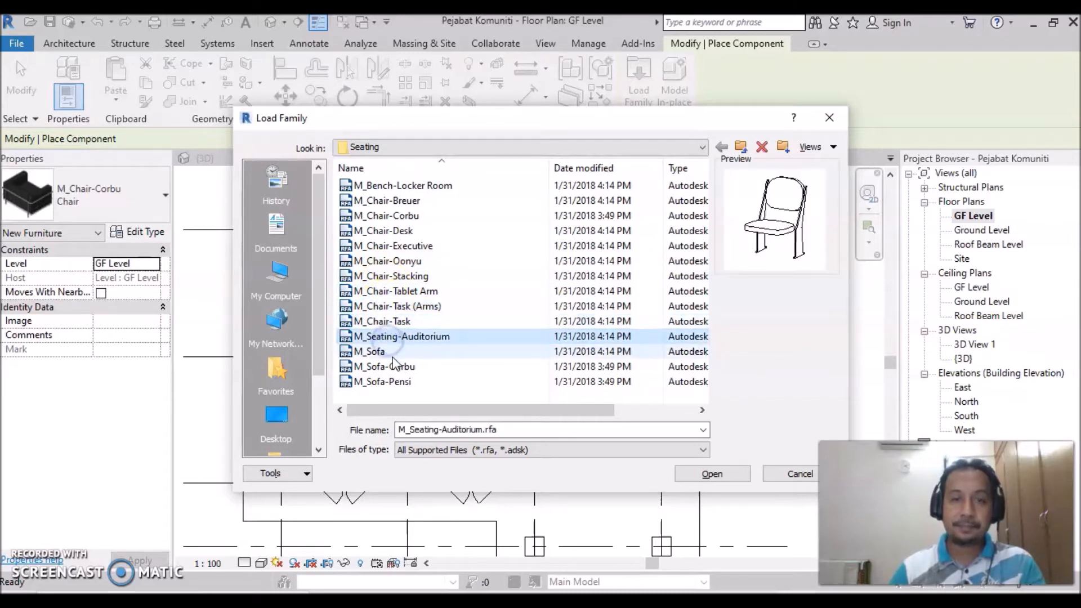
click(388, 353)
click(371, 368)
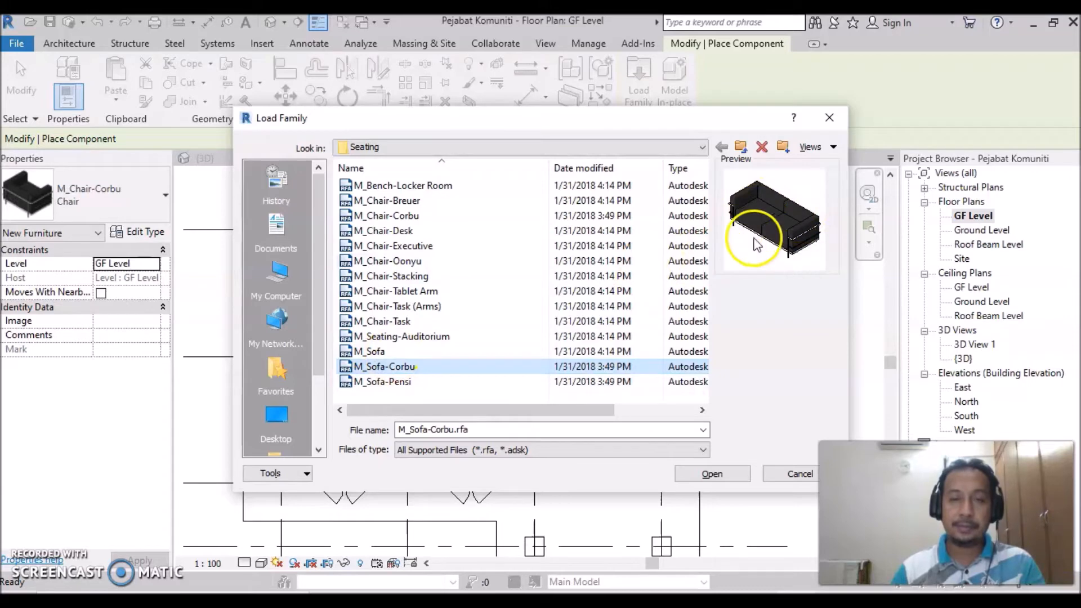
click(711, 474)
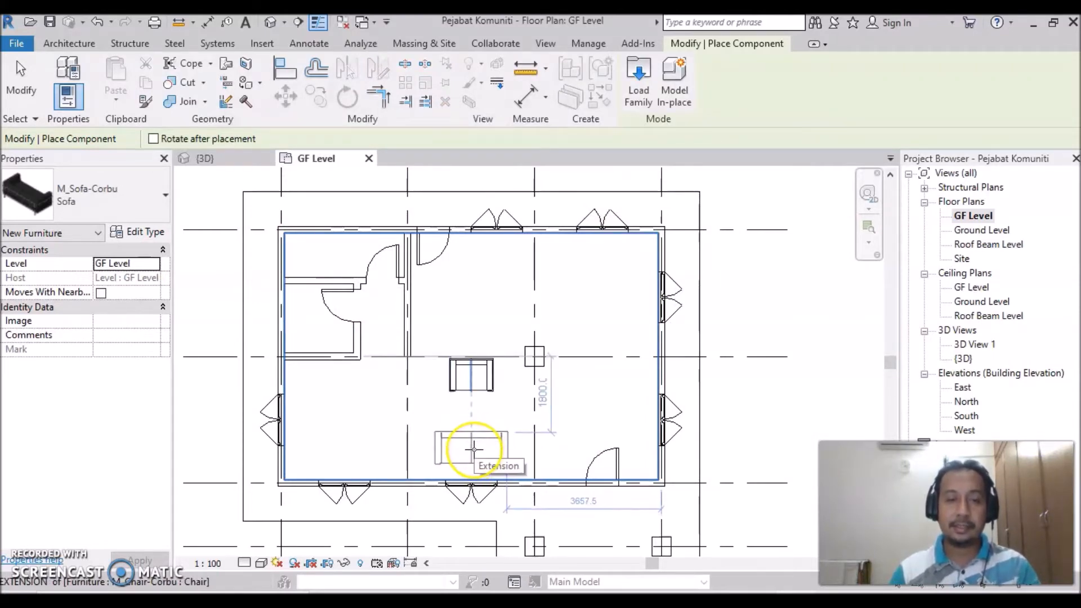
Place one M_Sofa-Corbu against the south wall below the chair, turned to face it.
click(474, 449)
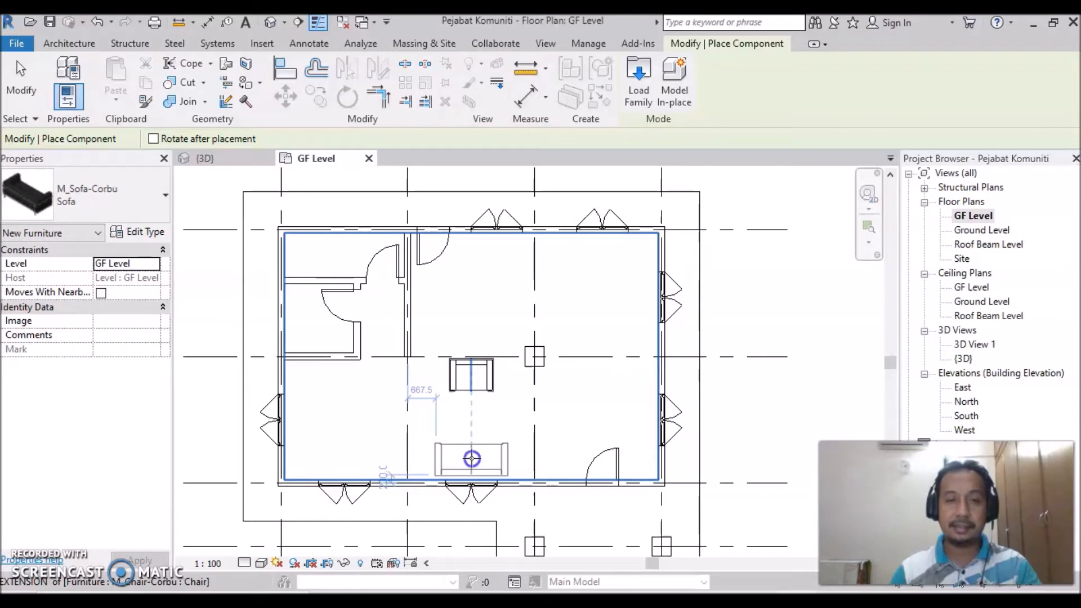
click(472, 459)
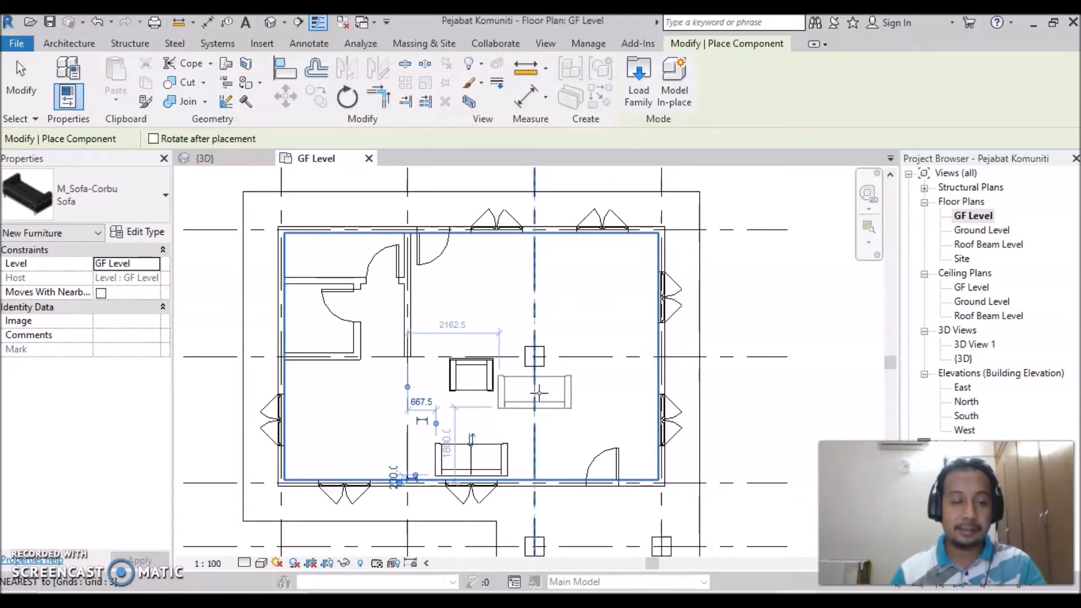
key(Escape)
key(Escape)
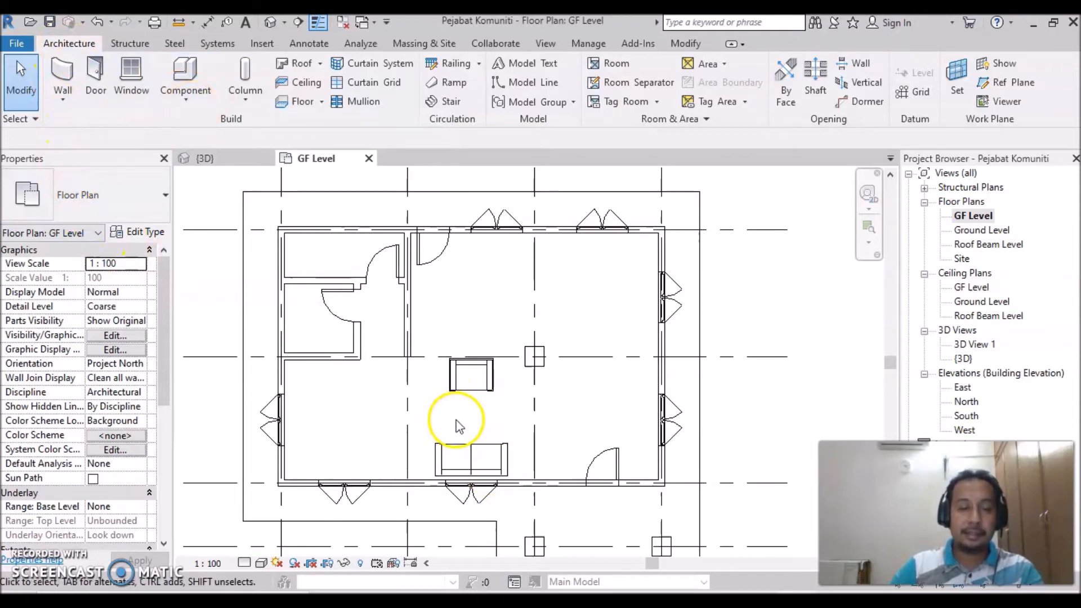
Preview table families for component placement and load M_Table-Dining Oval from the Tables folder.
click(192, 95)
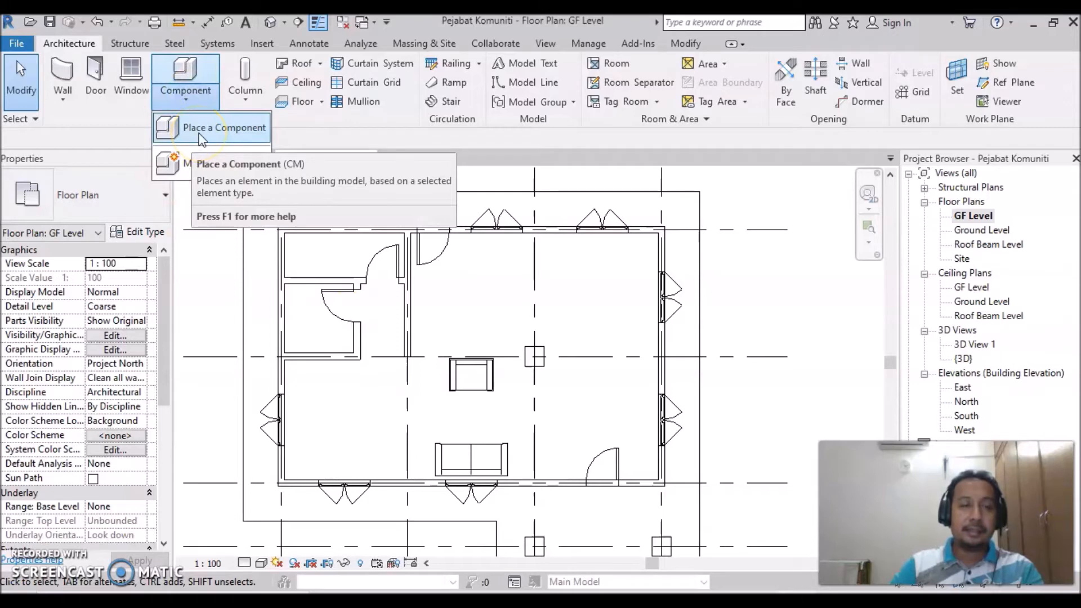
click(214, 128)
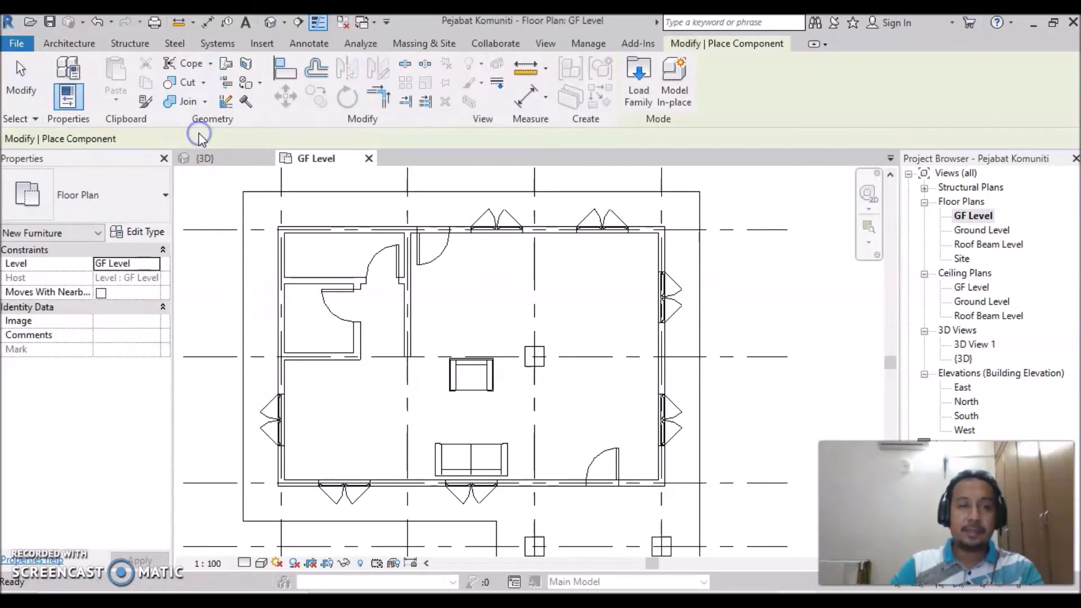
click(633, 99)
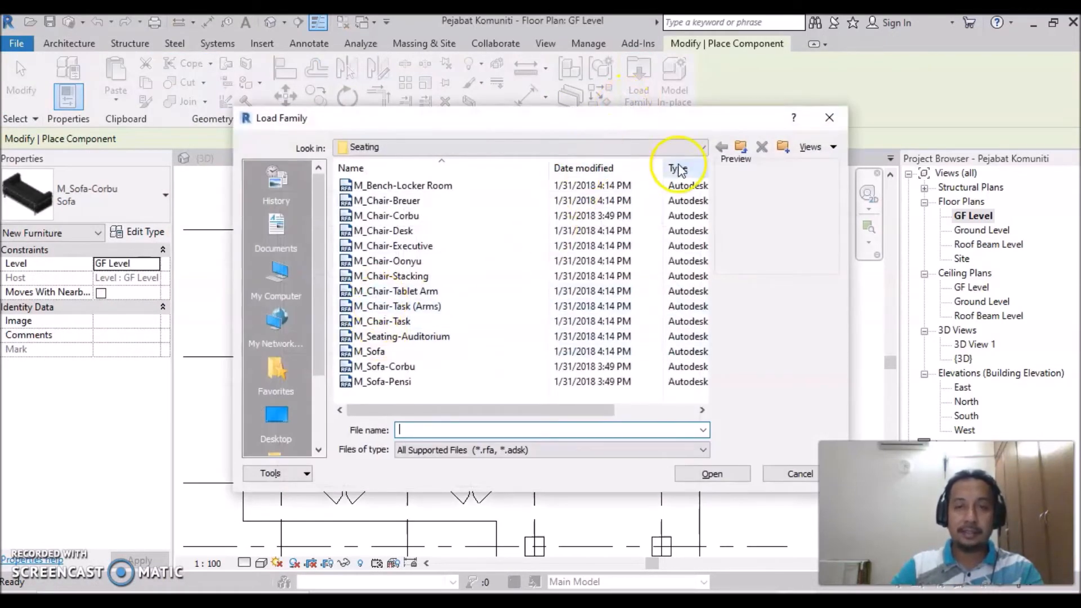
click(741, 146)
double_click(369, 232)
click(365, 187)
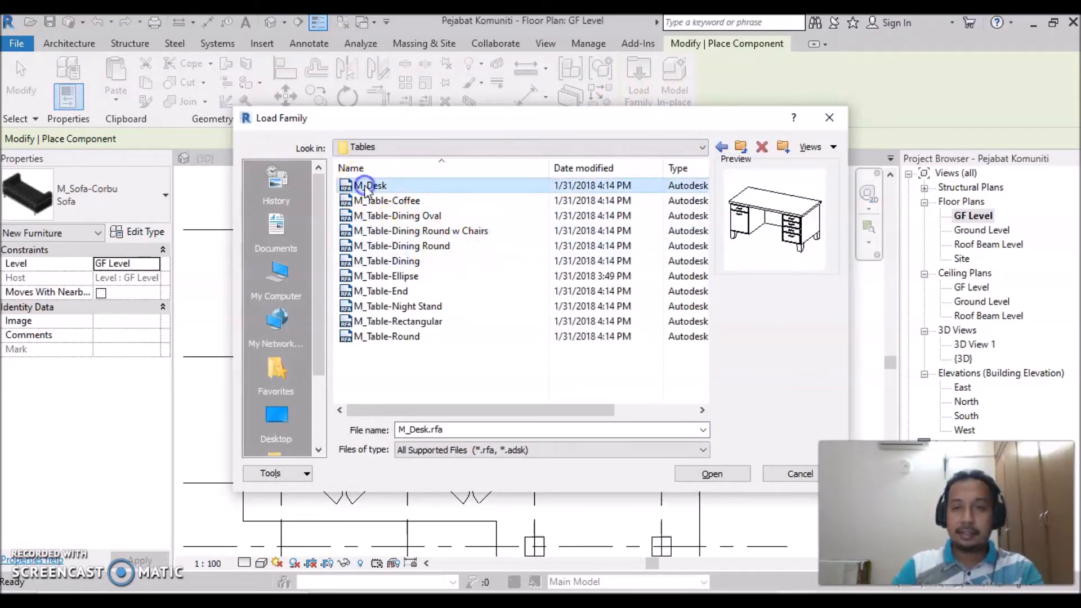
click(369, 203)
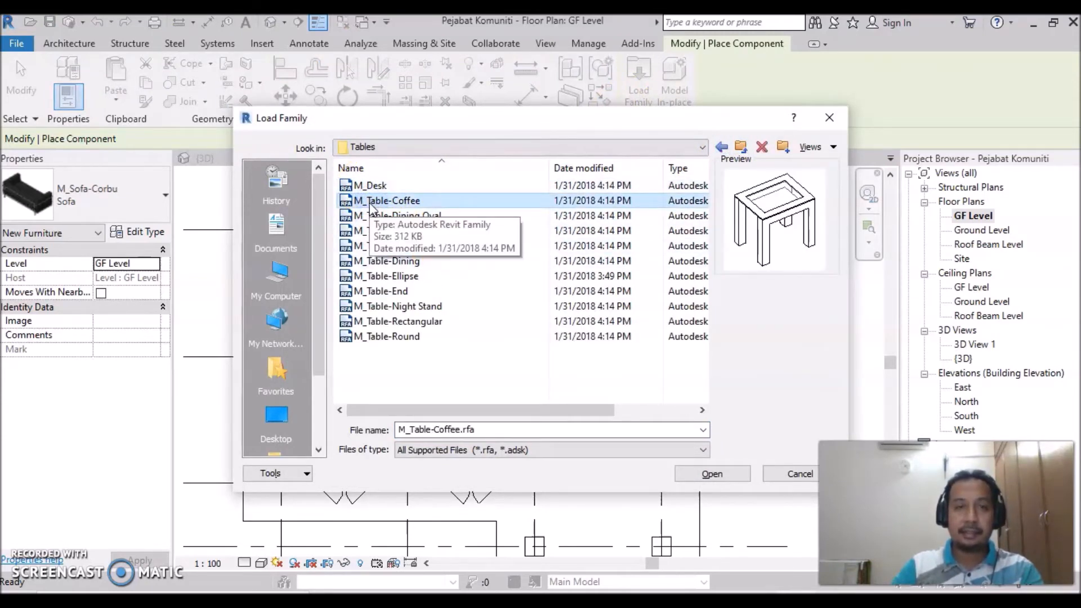
click(372, 217)
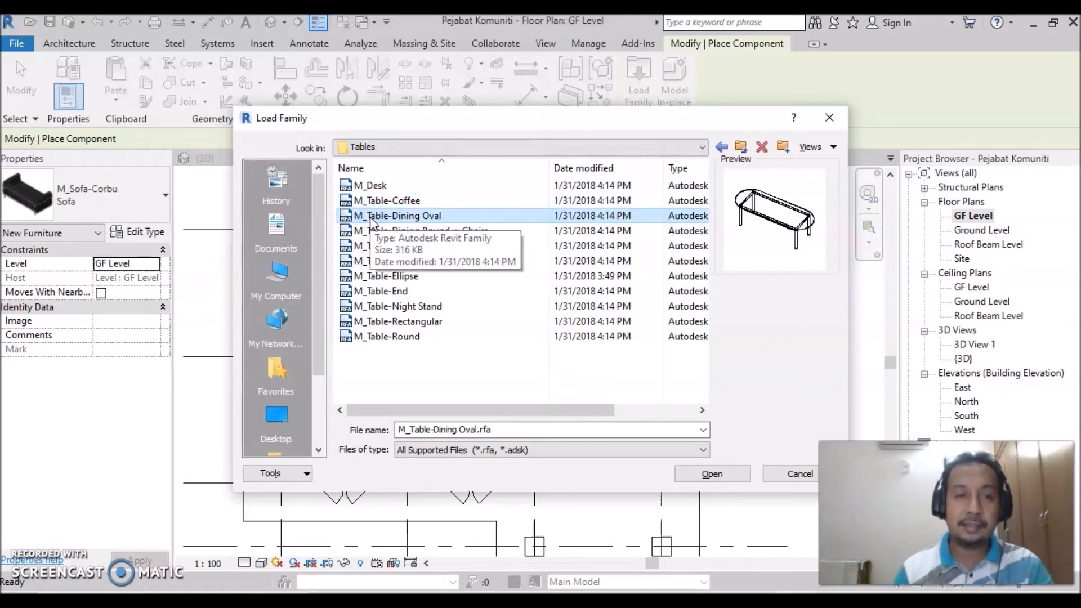
click(713, 474)
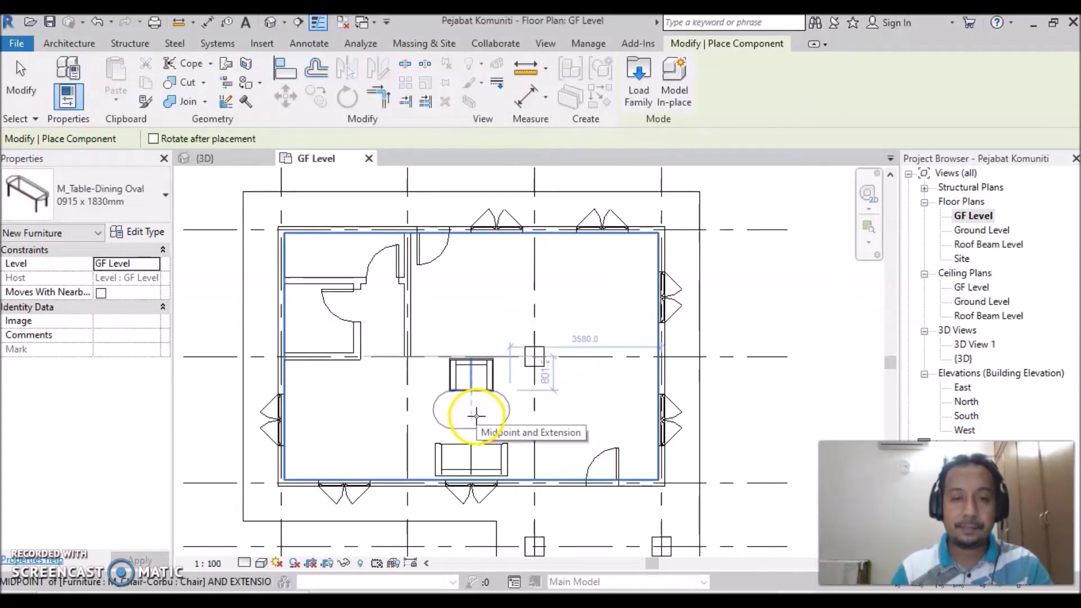
Place one 0915 x 1830mm M_Table-Dining Oval between the chair and the sofa.
scroll(477, 416, up, 3)
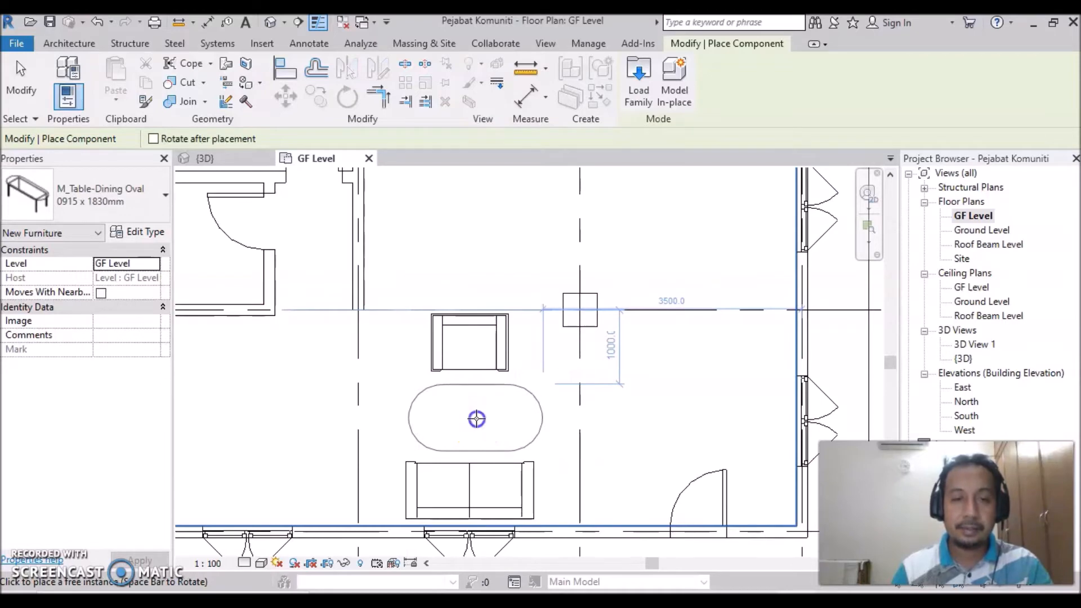
click(477, 418)
click(588, 421)
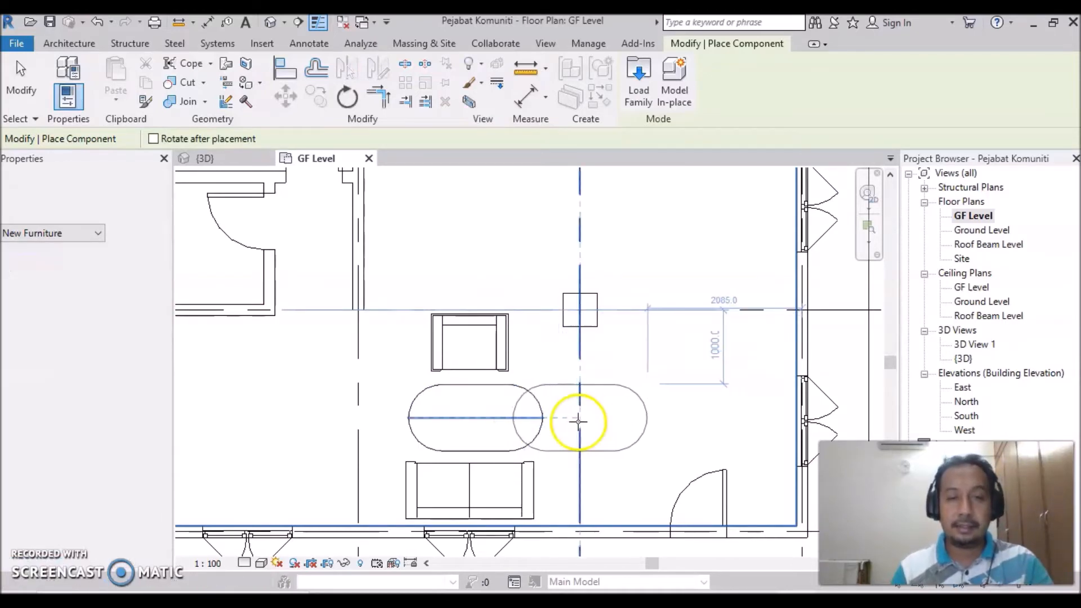
key(Escape)
key(Escape)
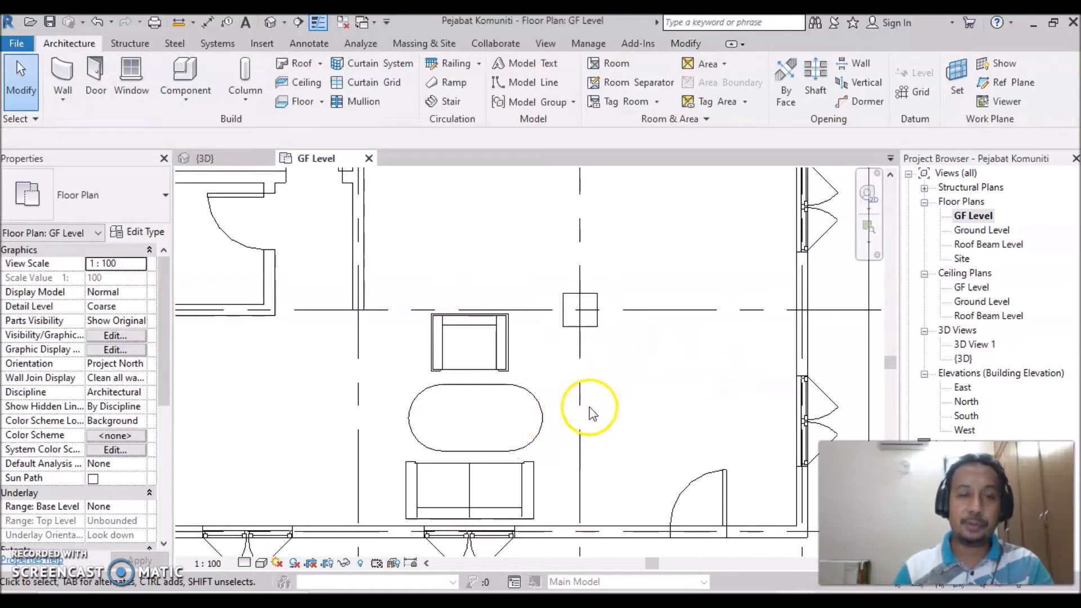
scroll(583, 395, down, 3)
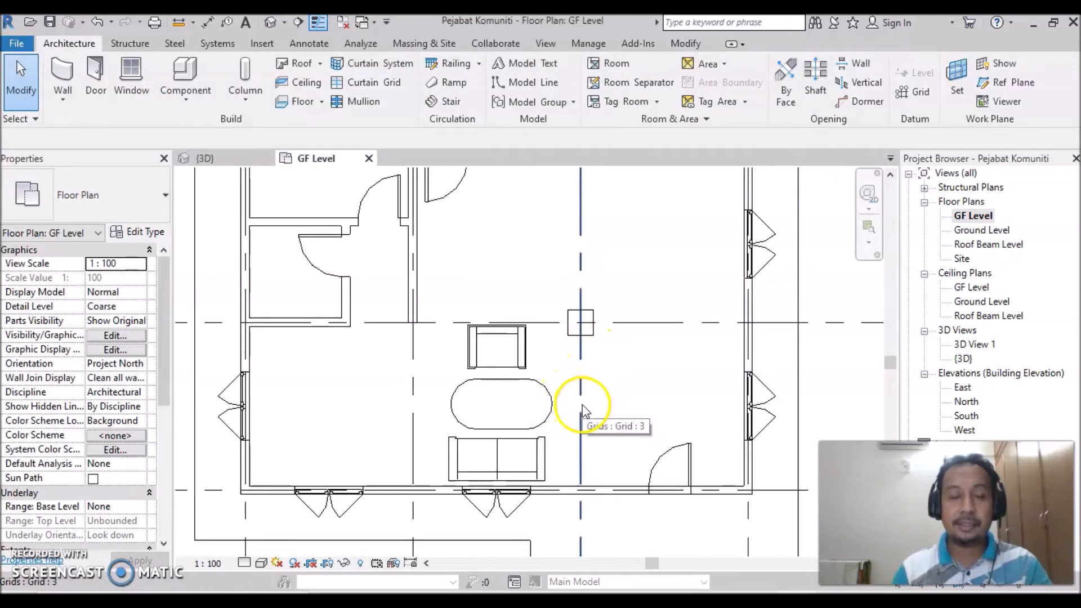
Enable the section box in the {3D} view and lower its top below the roof to expose the interior.
click(270, 23)
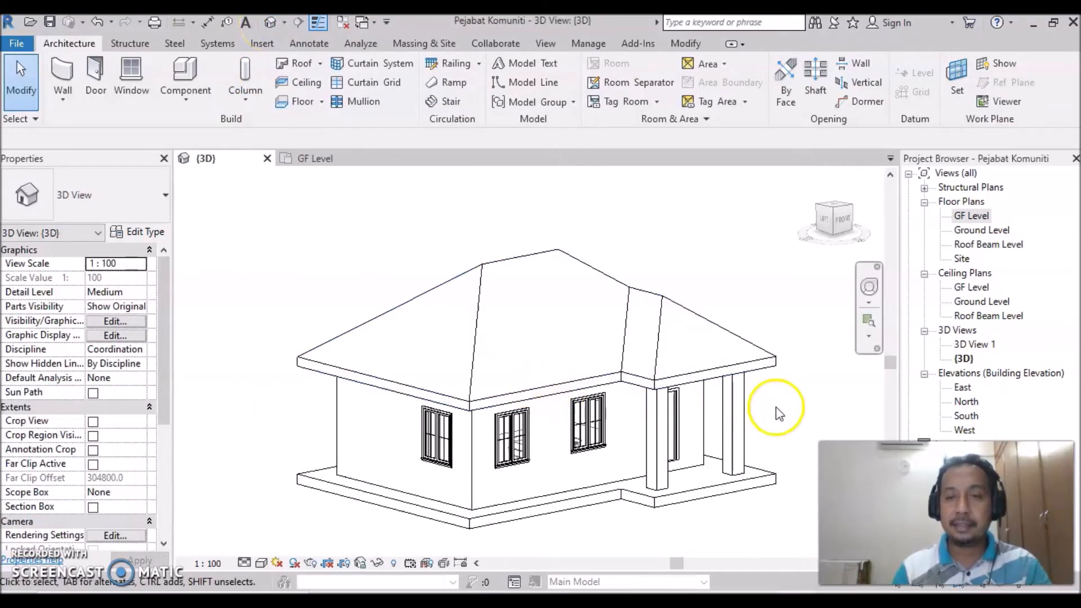
middle_drag(669, 519, 669, 487)
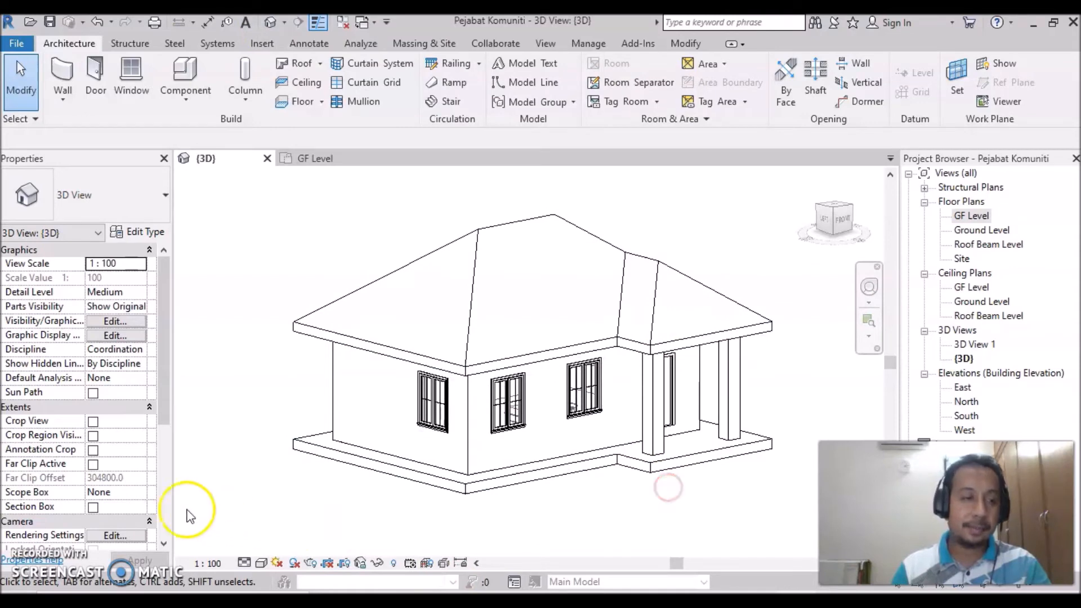
click(93, 507)
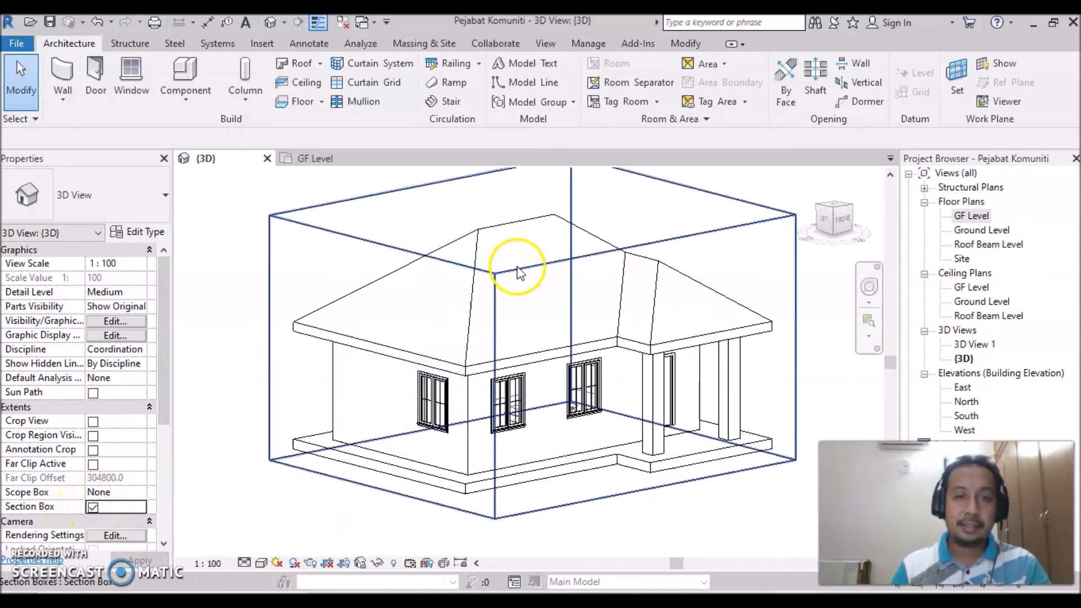
click(518, 270)
drag(532, 217, 521, 394)
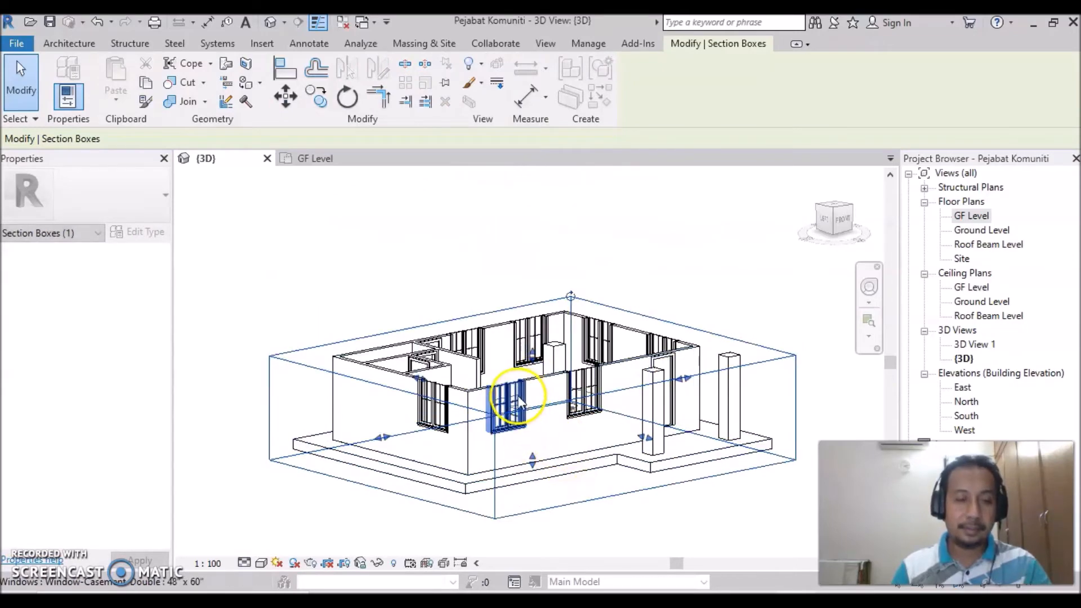
Examine the sofa, oval table and chair in the sectioned 3D view from above the back and right sides.
shift+middle_drag(512, 397, 676, 469)
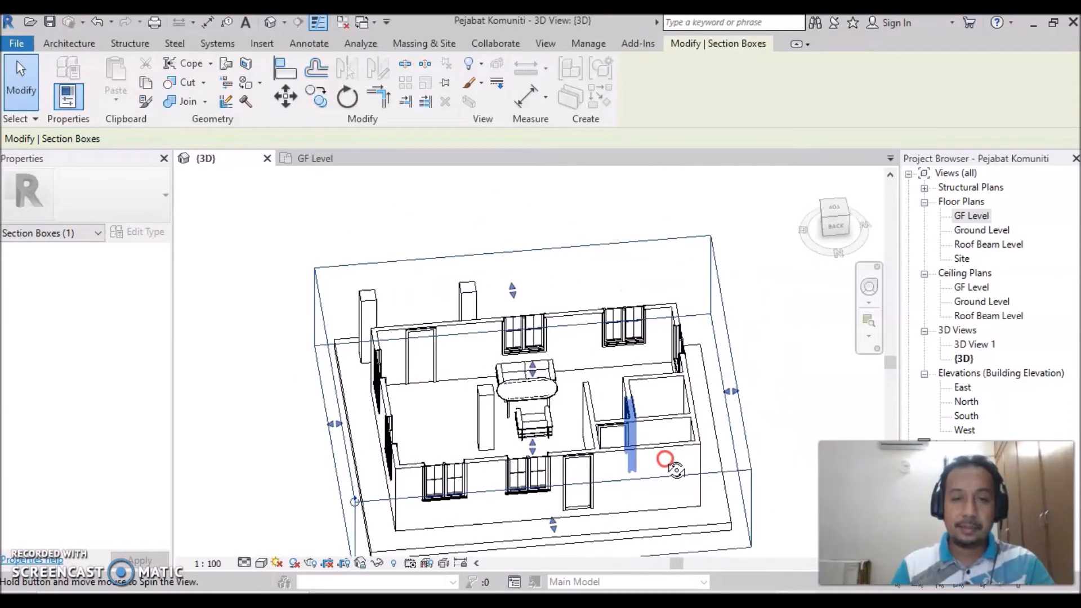
scroll(473, 383, up, 3)
click(620, 381)
middle_drag(630, 390, 556, 347)
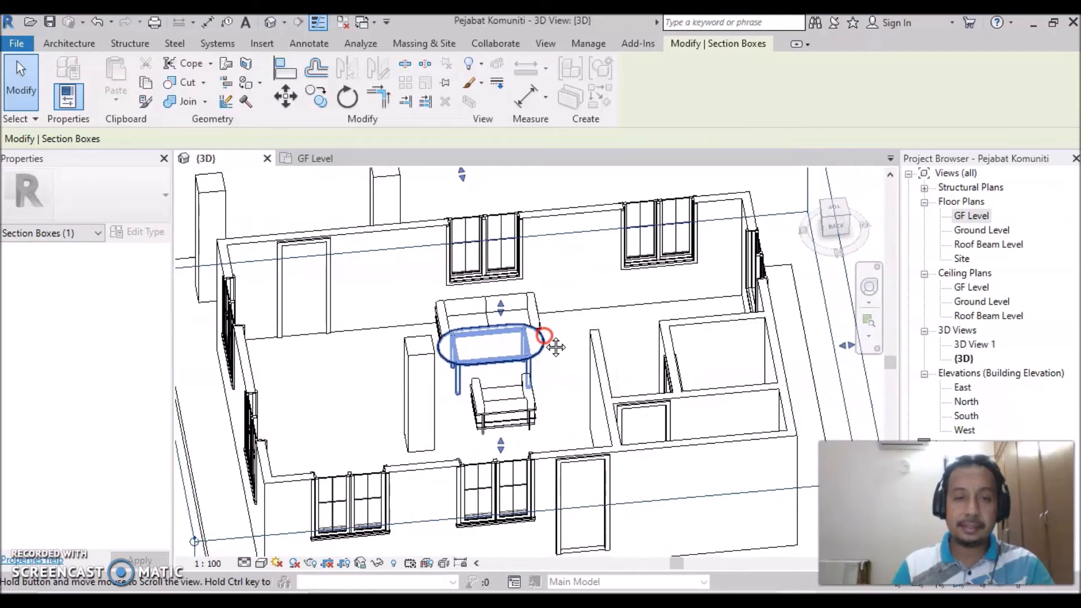
shift+middle_drag(442, 429, 633, 417)
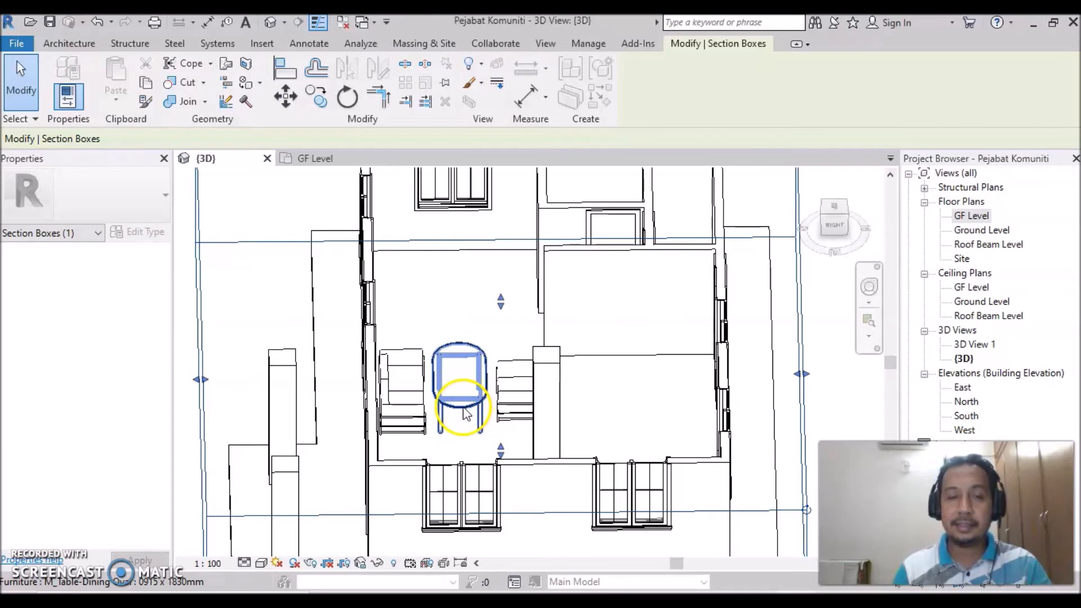
Move the oval dining table in the GF Level plan to the northeast corner of the main room.
double_click(980, 217)
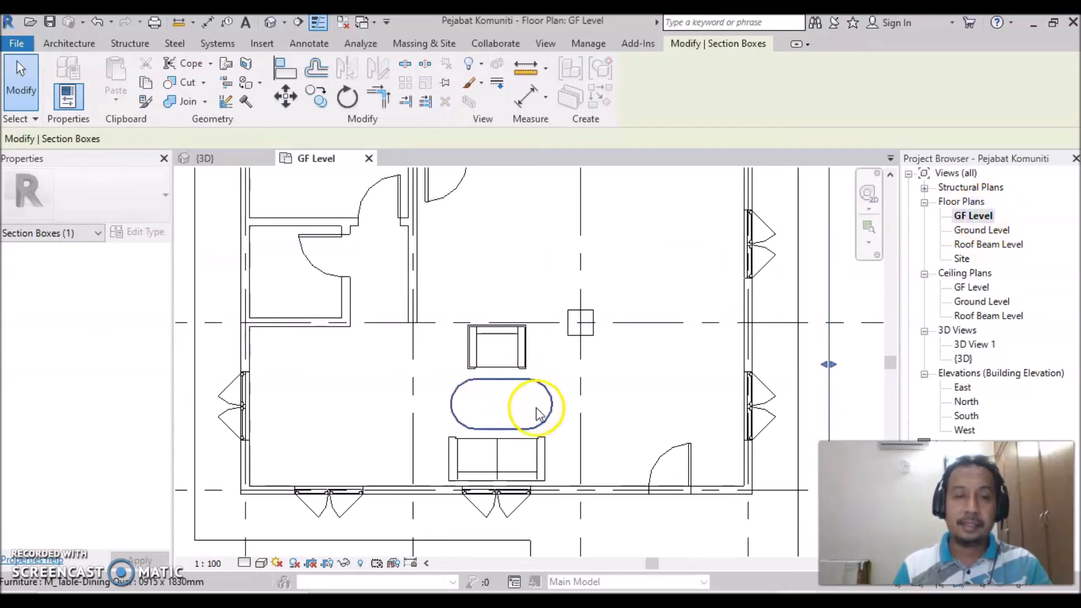
middle_drag(604, 428, 586, 409)
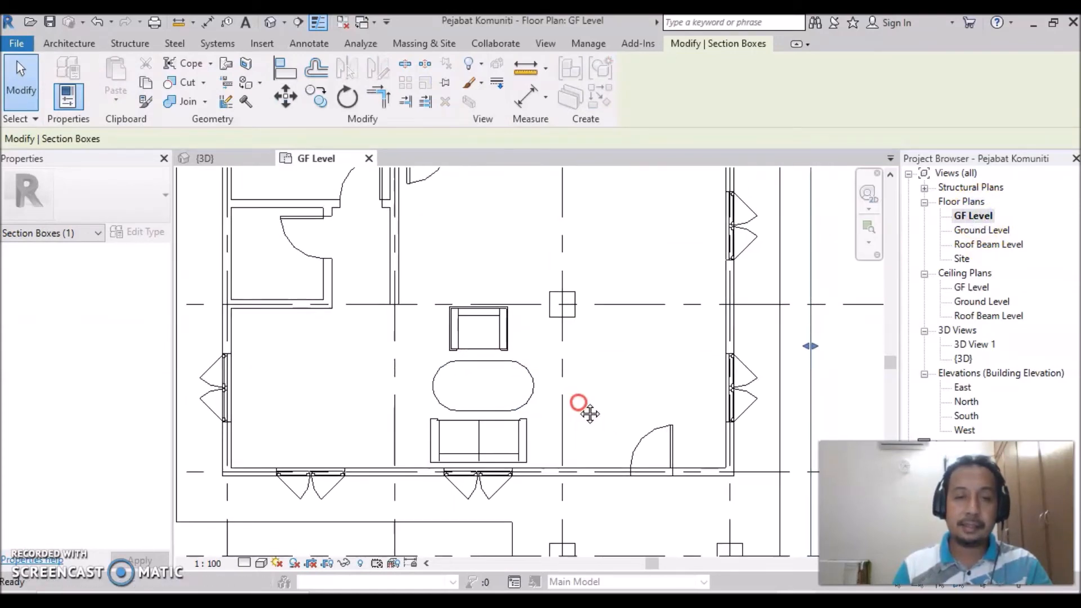
click(521, 369)
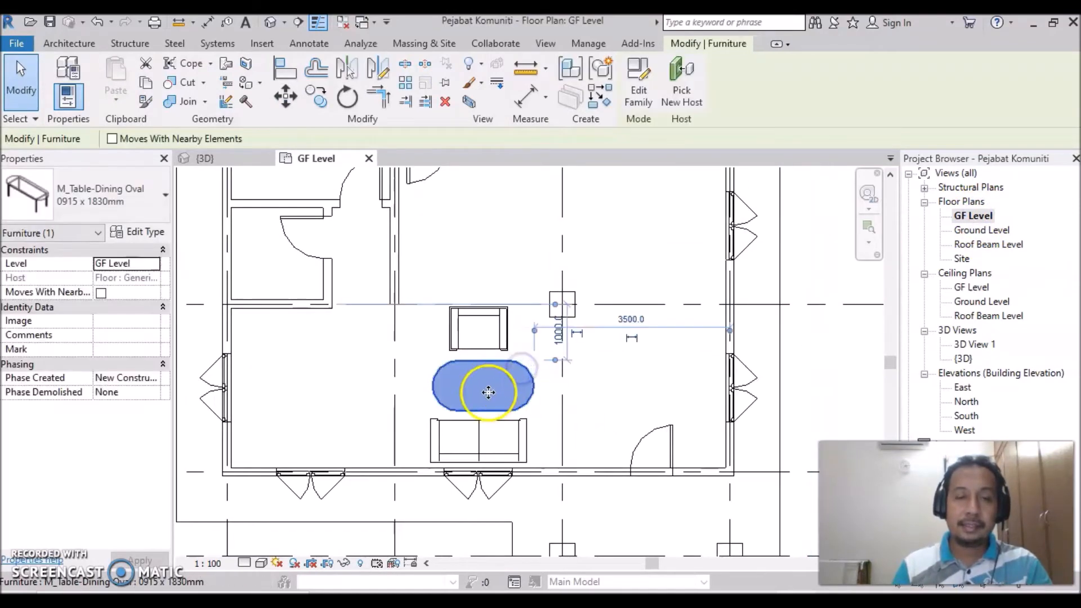
scroll(488, 391, down, 1)
drag(481, 385, 611, 264)
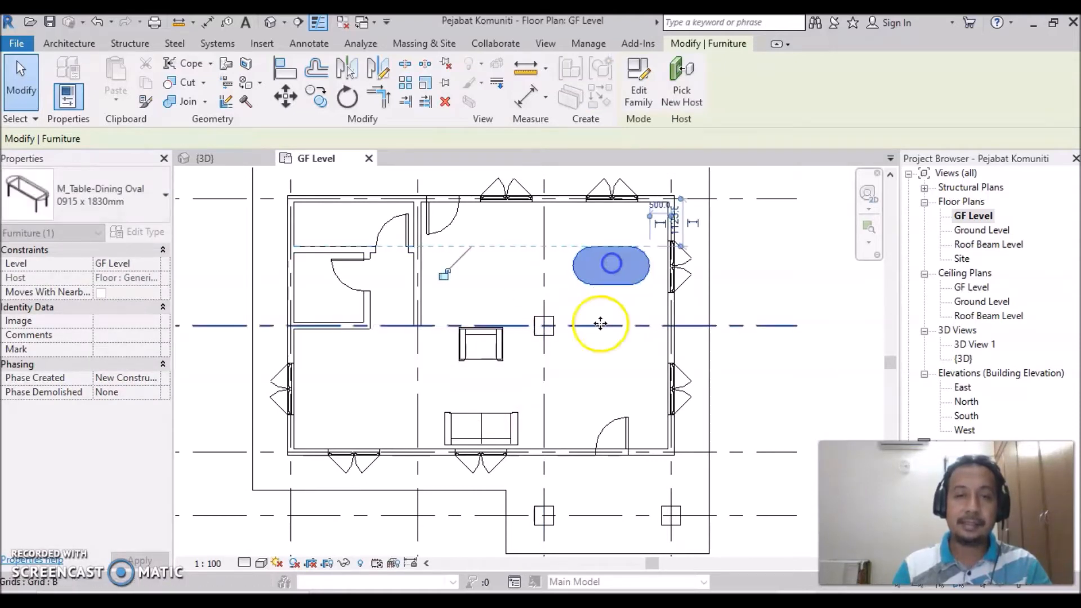
click(598, 379)
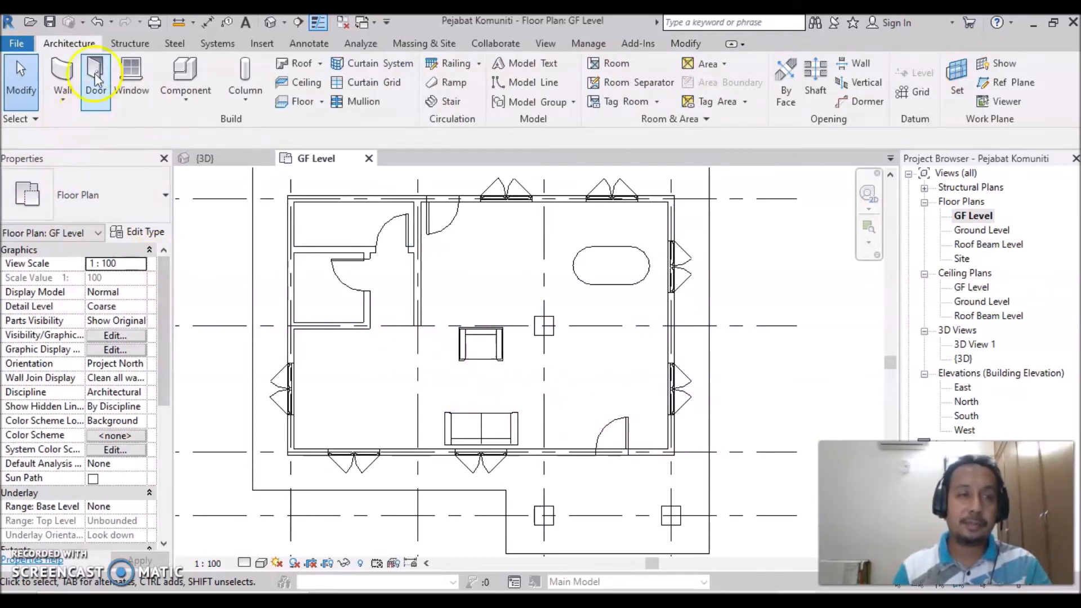
Start placing a component and compare the previews of the loadable table families in the Tables folder.
click(181, 93)
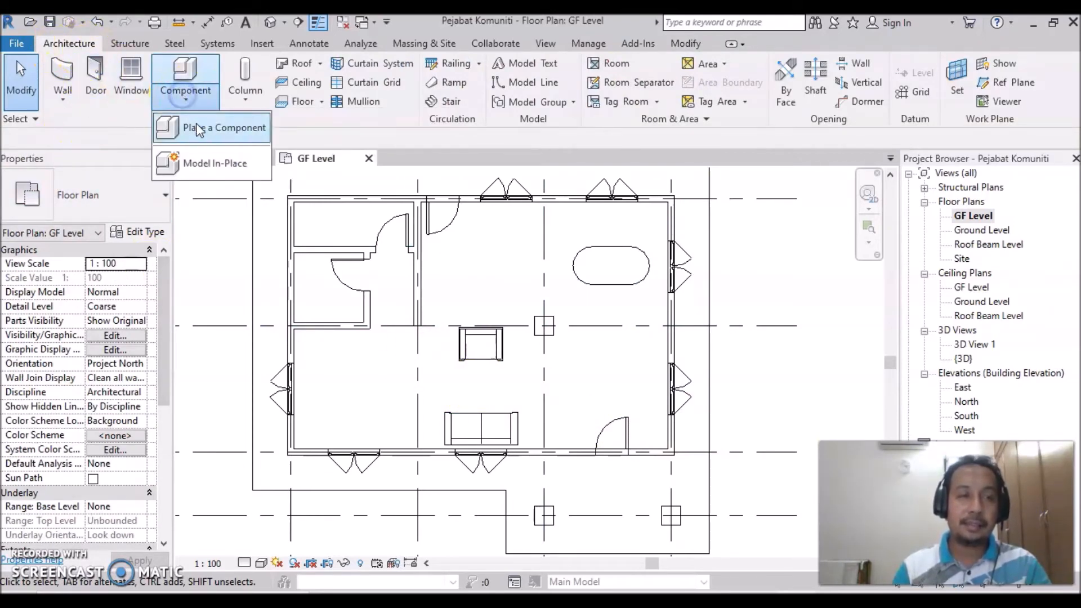
click(196, 127)
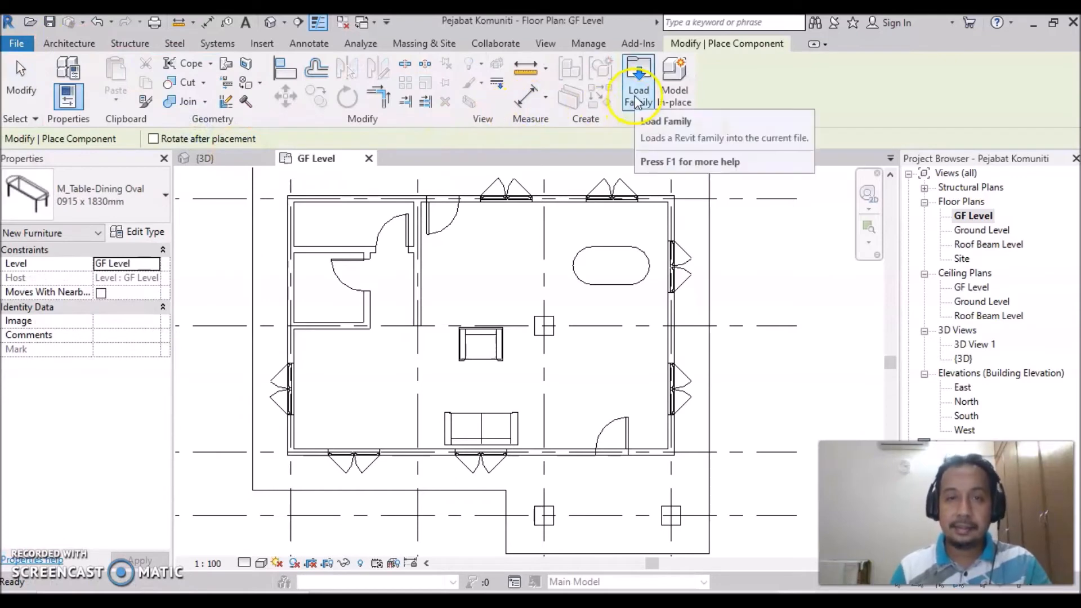
click(636, 97)
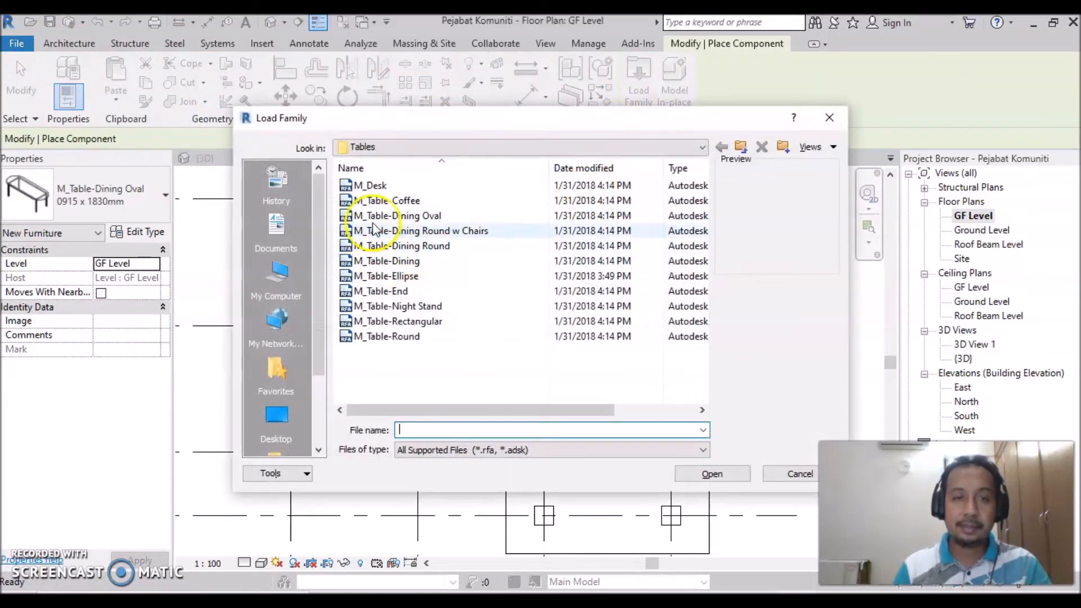
click(365, 337)
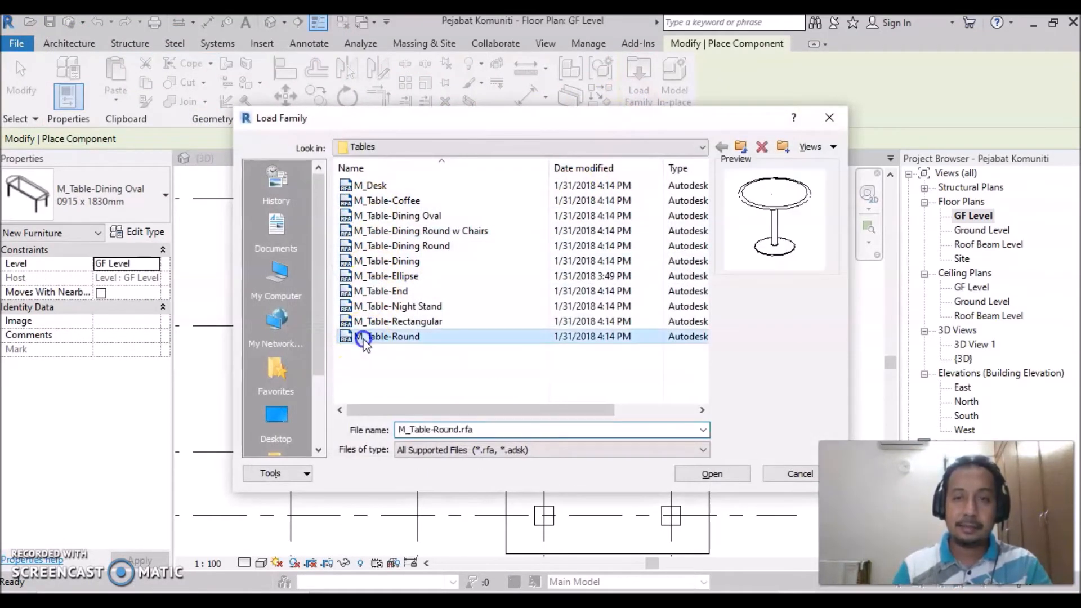
click(367, 322)
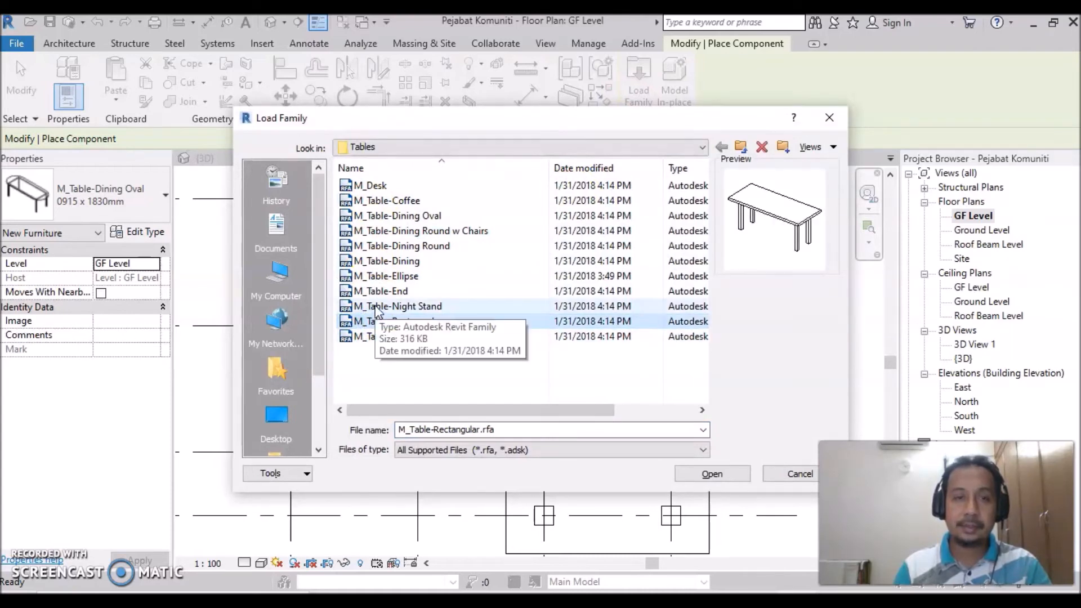
click(376, 307)
click(375, 292)
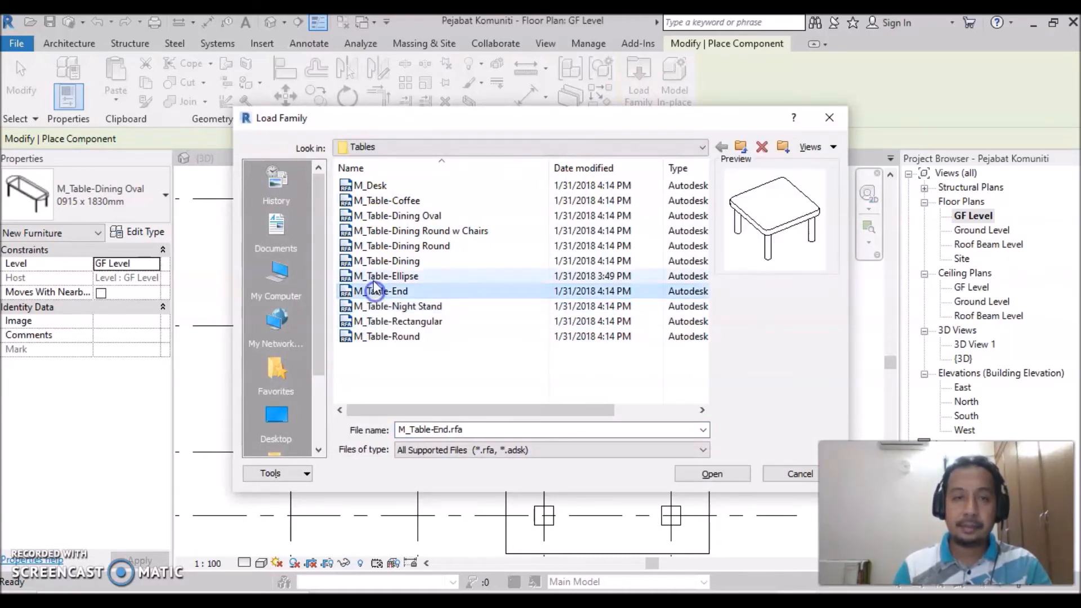
click(373, 275)
click(379, 262)
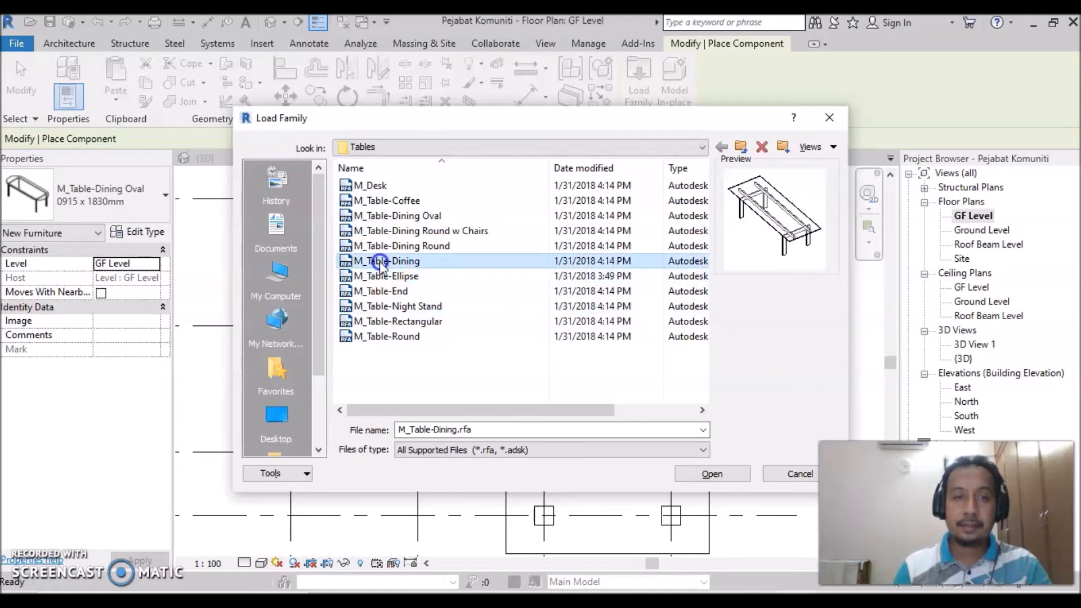
click(378, 246)
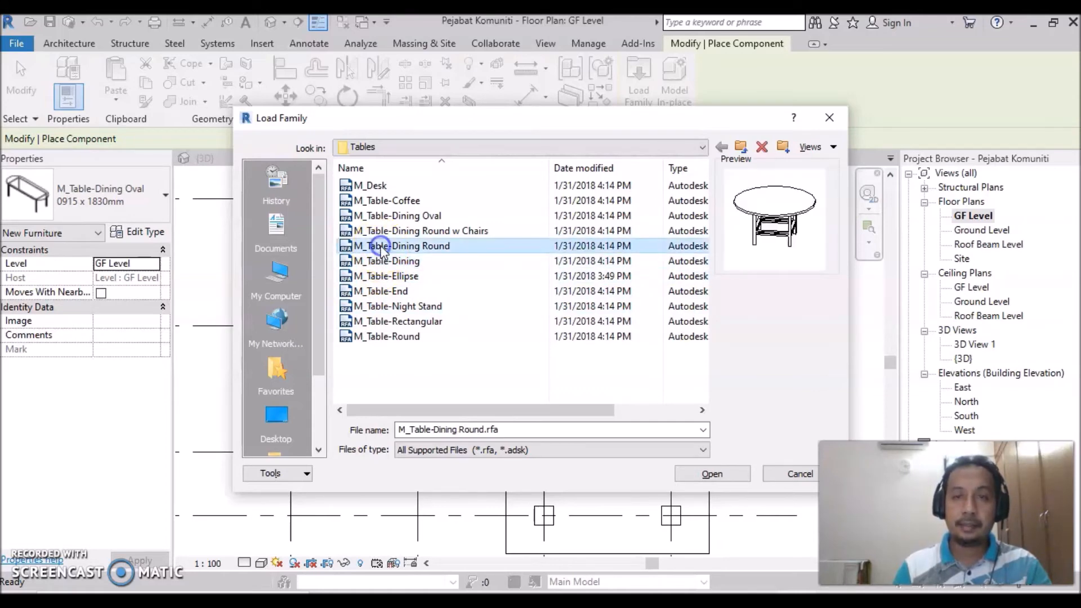
click(382, 231)
Load the M_Table-Coffee family and place one 0610 x 0610 x 0610mm coffee table between the chair and the sofa.
click(375, 201)
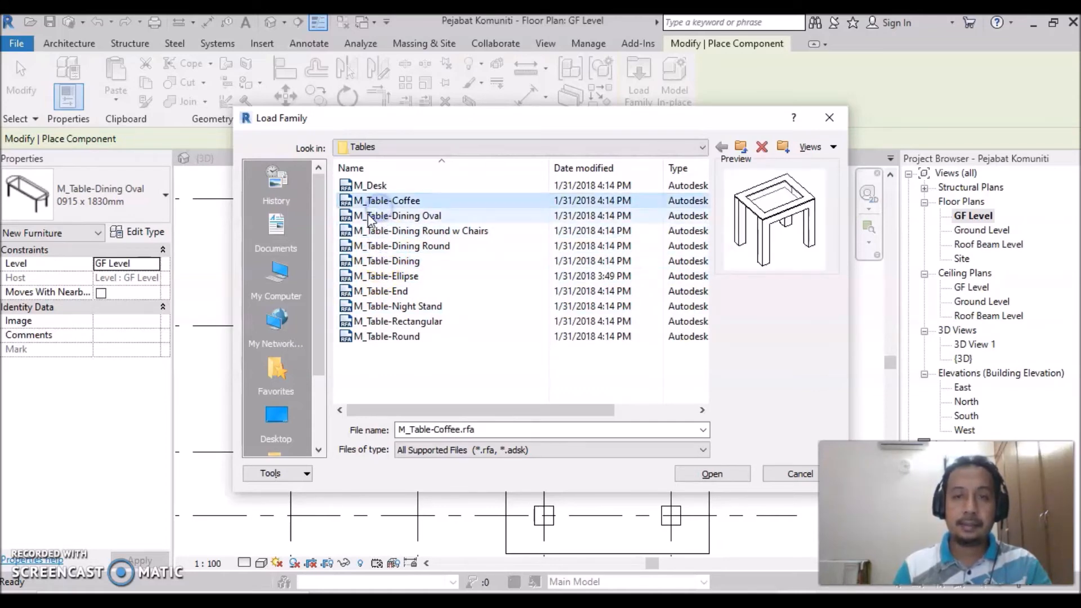
click(735, 479)
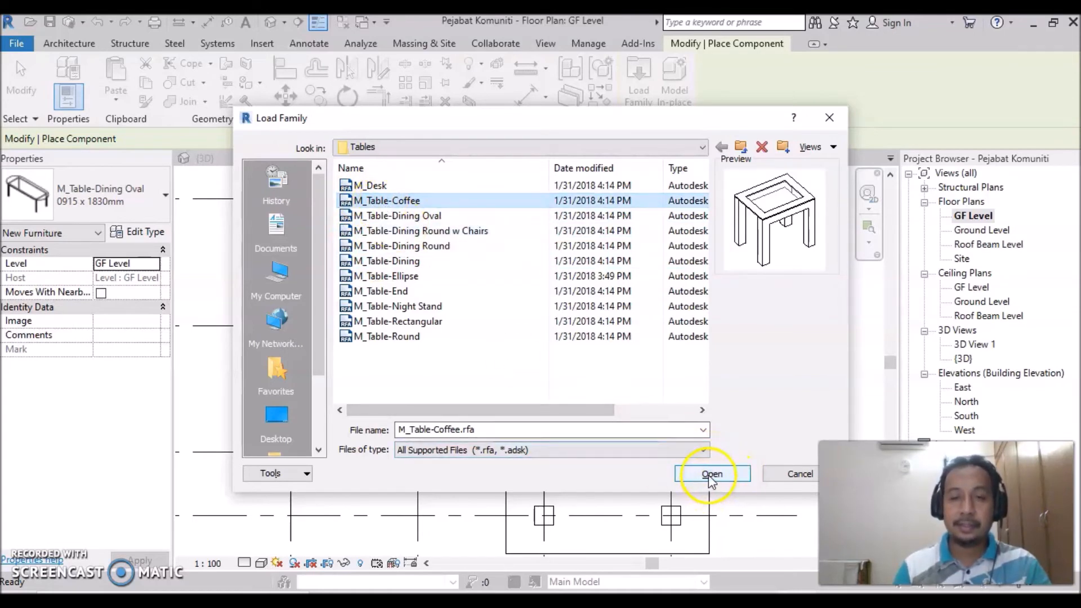
click(710, 476)
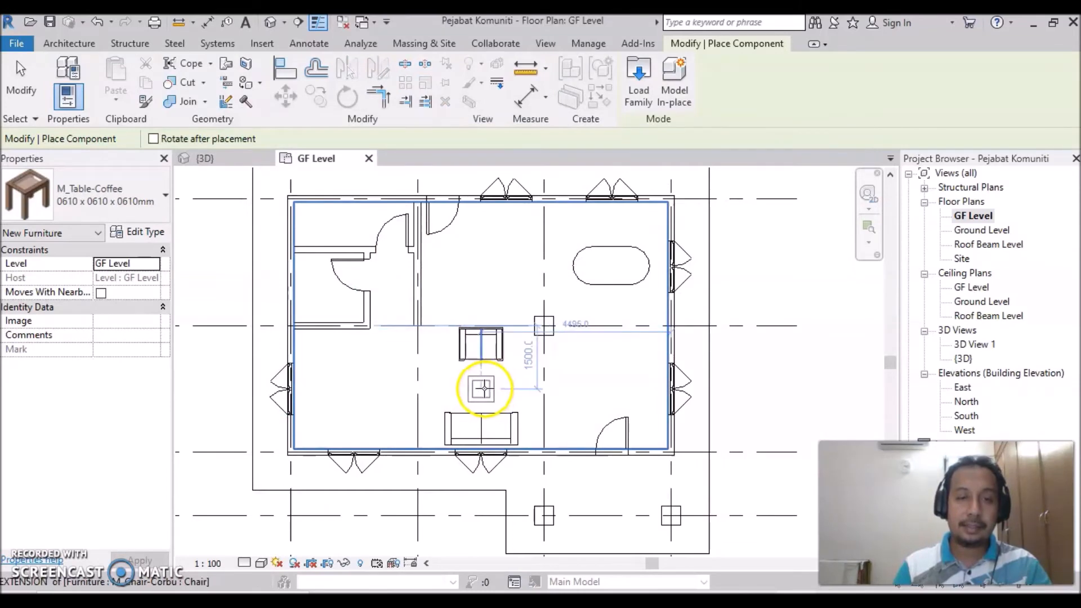
click(483, 389)
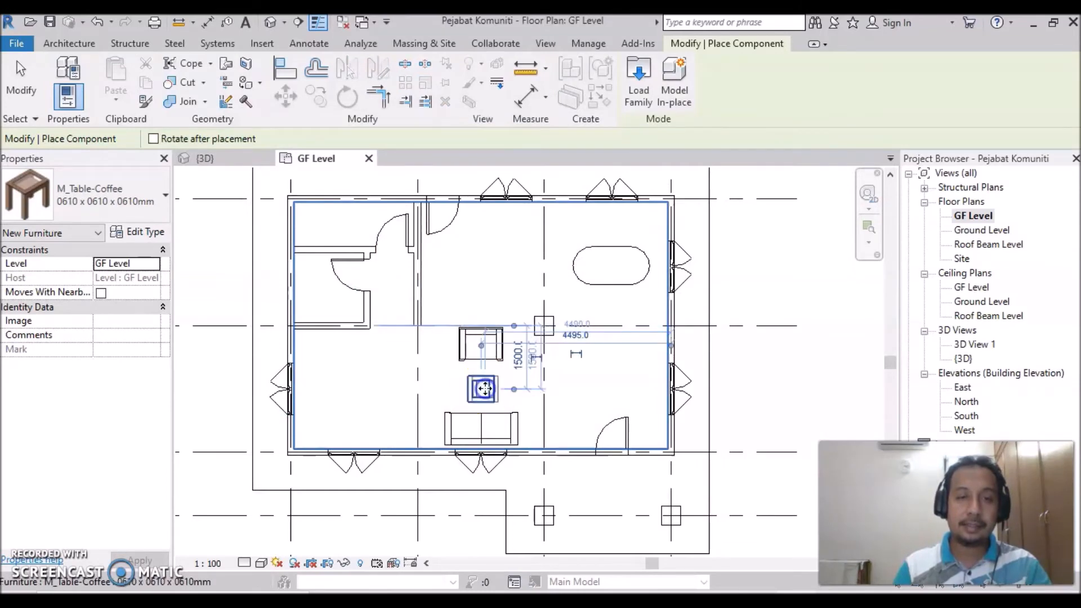
End component placement and examine the coffee table, chair and sofa from several angles in the {3D} view.
click(270, 25)
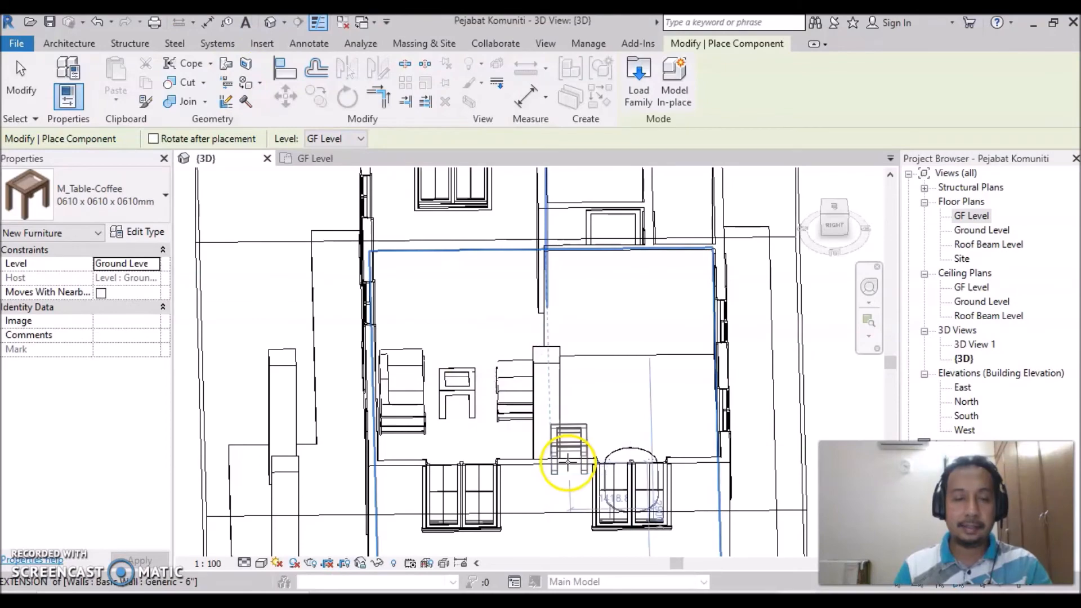
key(Escape)
key(Escape)
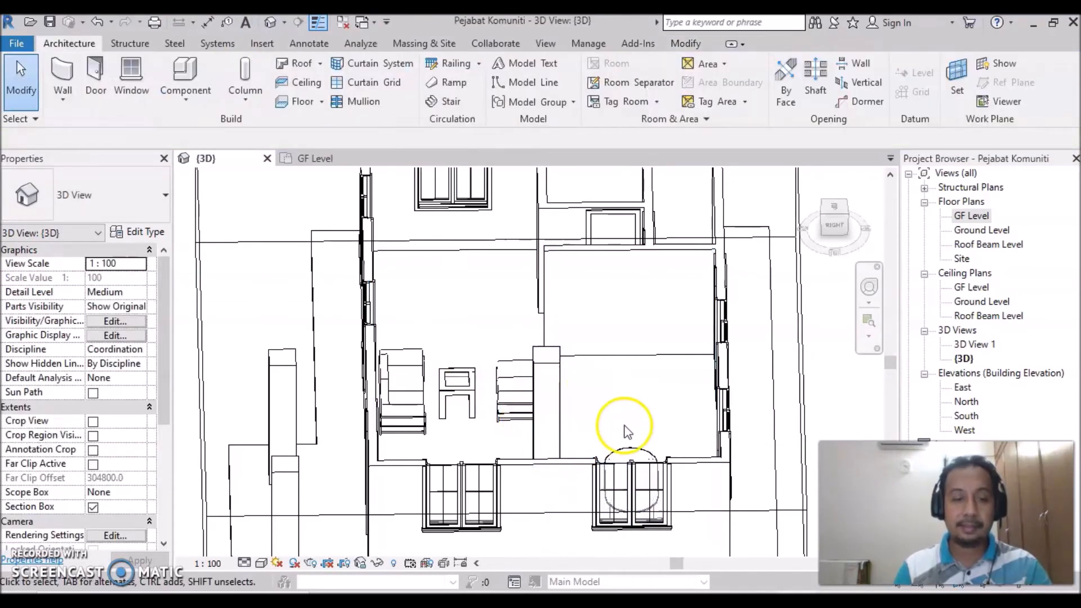
shift+middle_drag(635, 424, 462, 411)
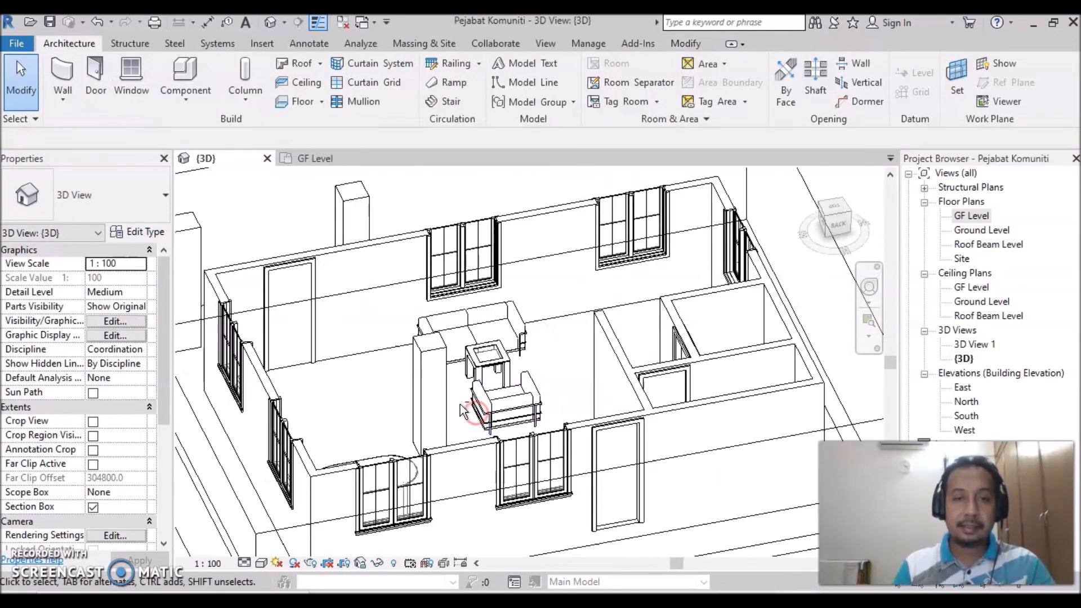
shift+middle_drag(360, 416, 564, 412)
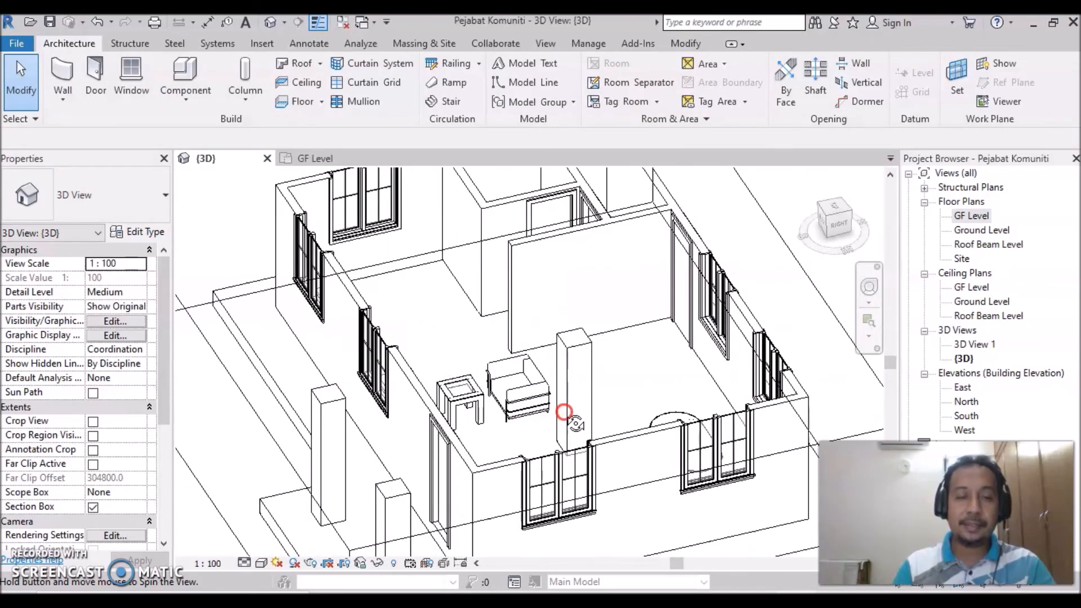
shift+middle_drag(451, 434, 537, 510)
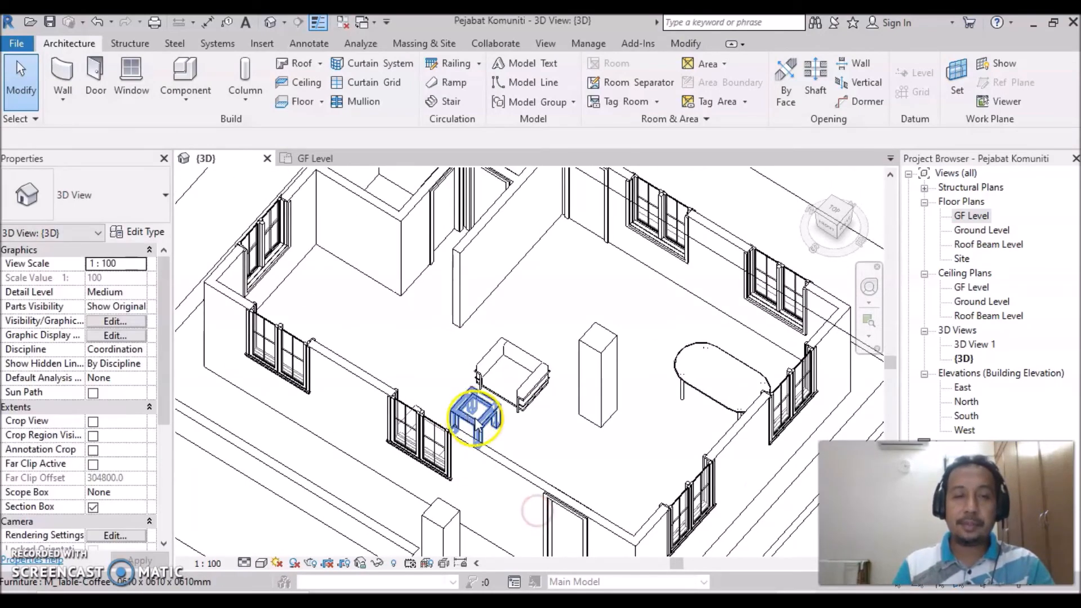
scroll(495, 414, up, 2)
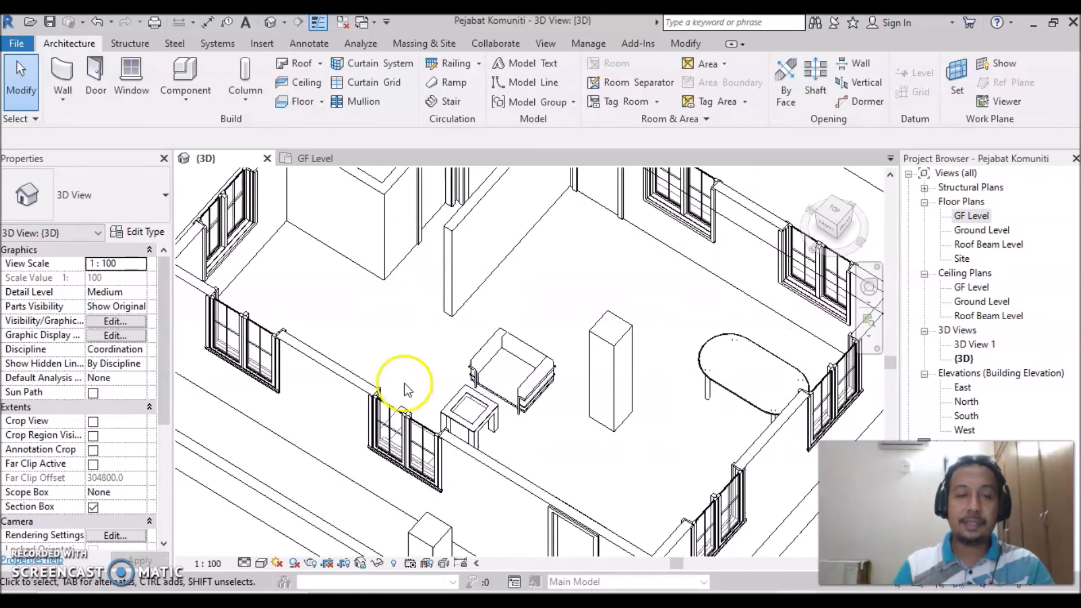
Start loading another component family for the GF Level plan and browse the US Metric library to Plumbing, Architectural, Fixtures, Water Closets.
double_click(971, 219)
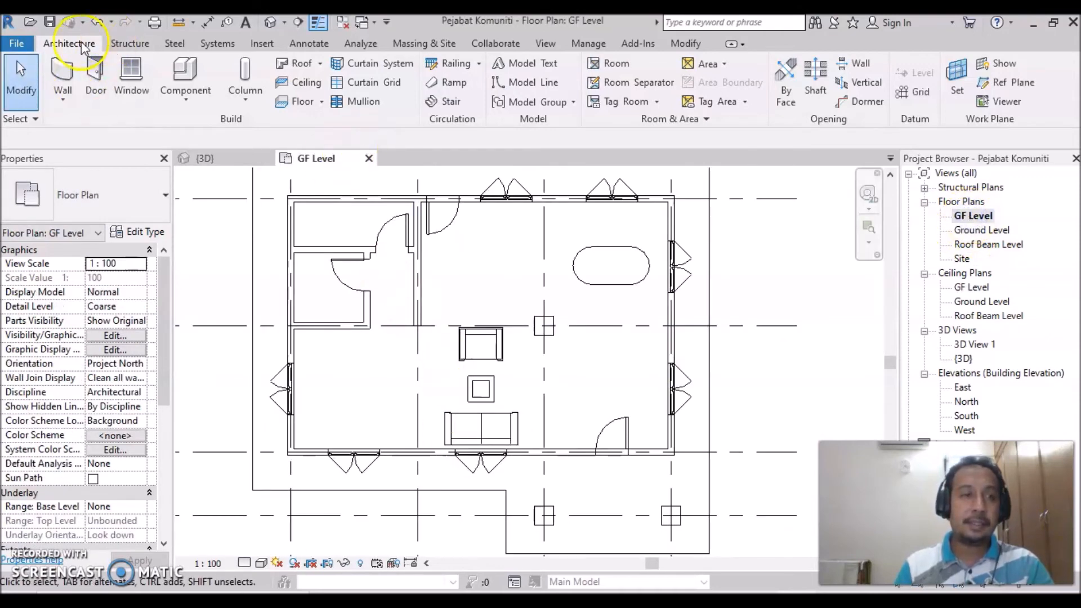
click(186, 94)
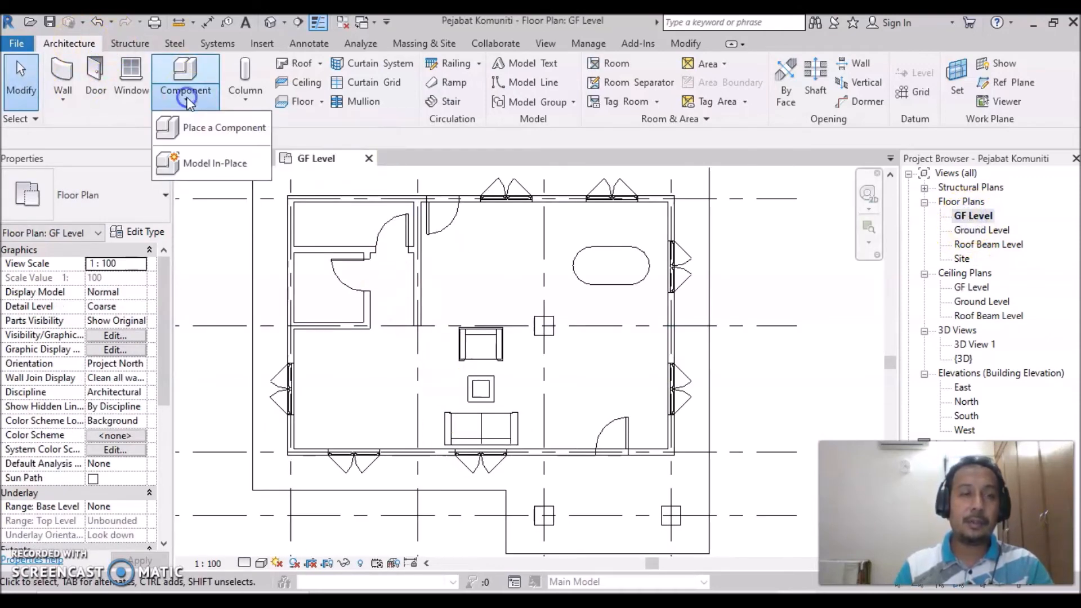
click(207, 135)
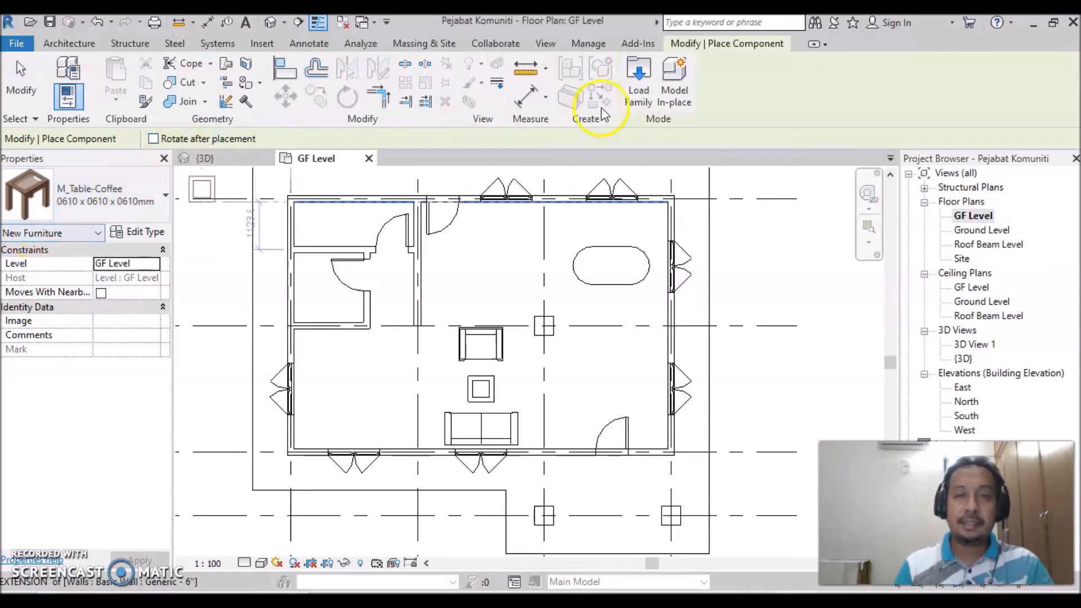
click(639, 97)
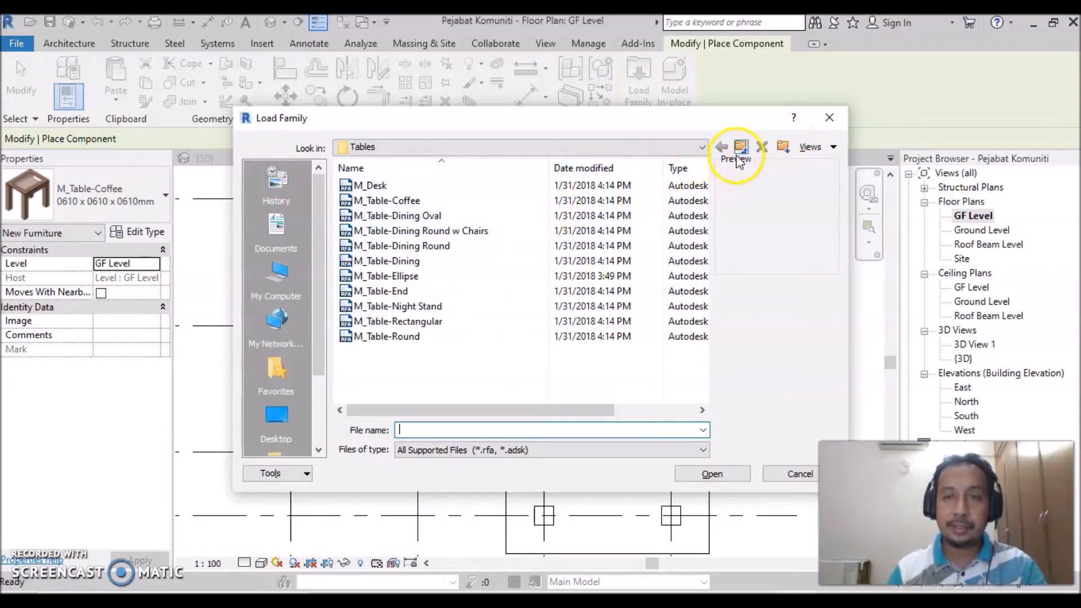
click(741, 148)
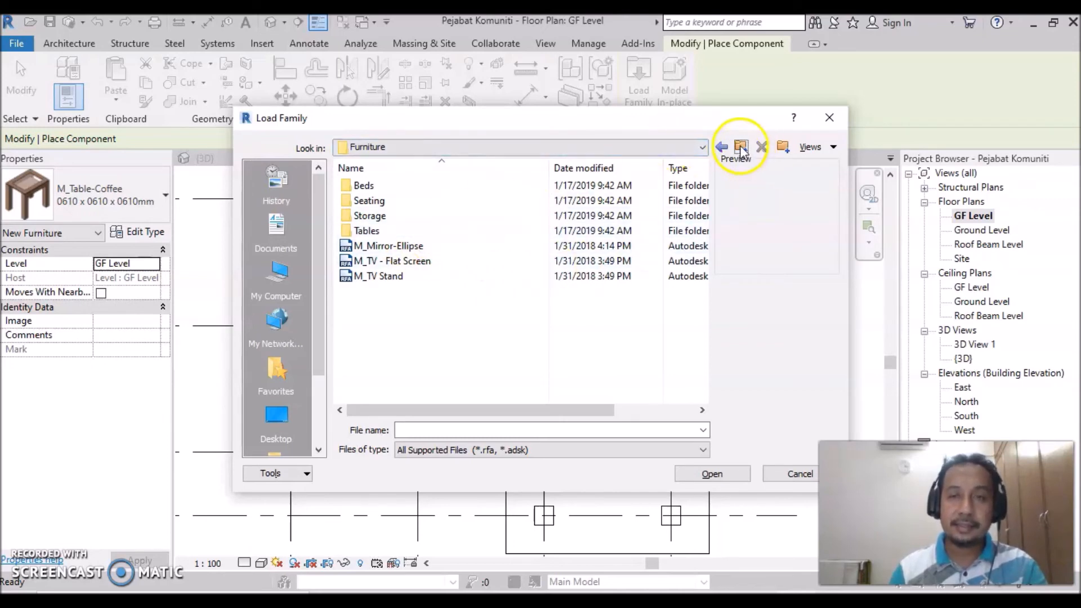
click(740, 147)
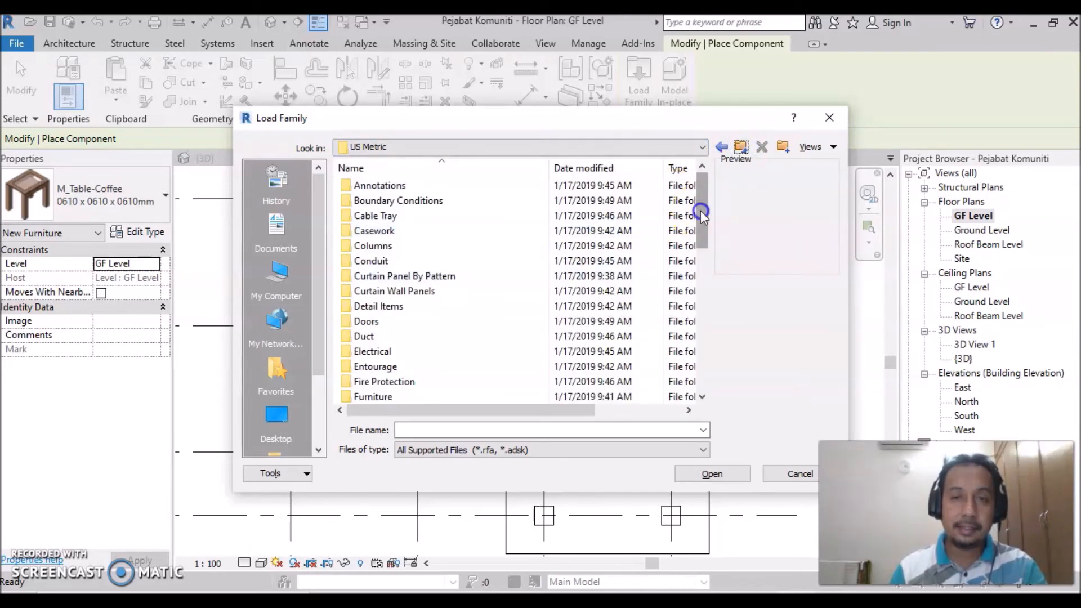
drag(700, 212, 702, 223)
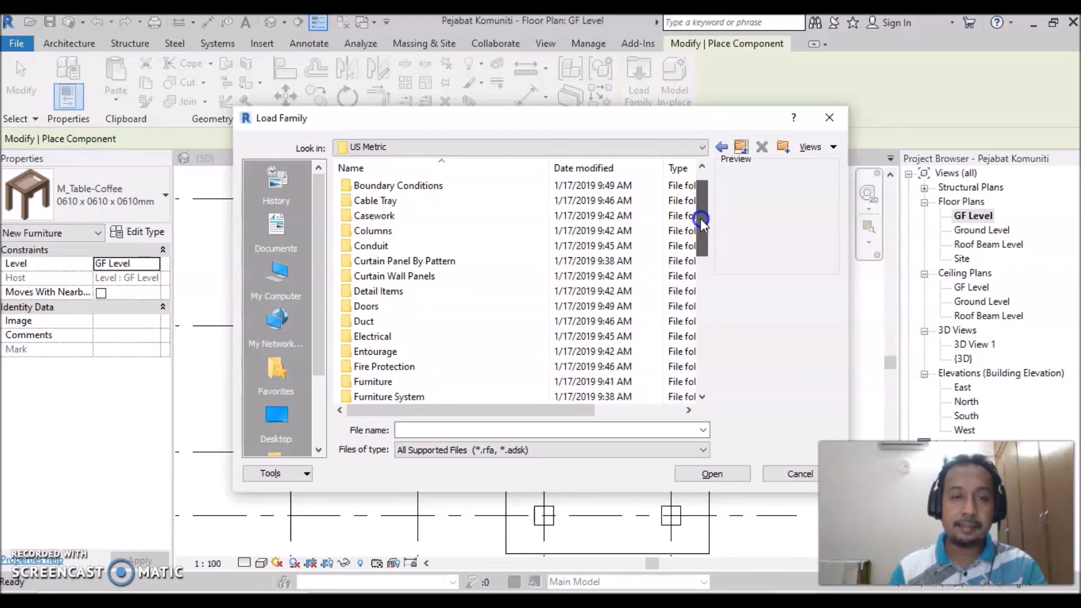
drag(700, 218, 688, 285)
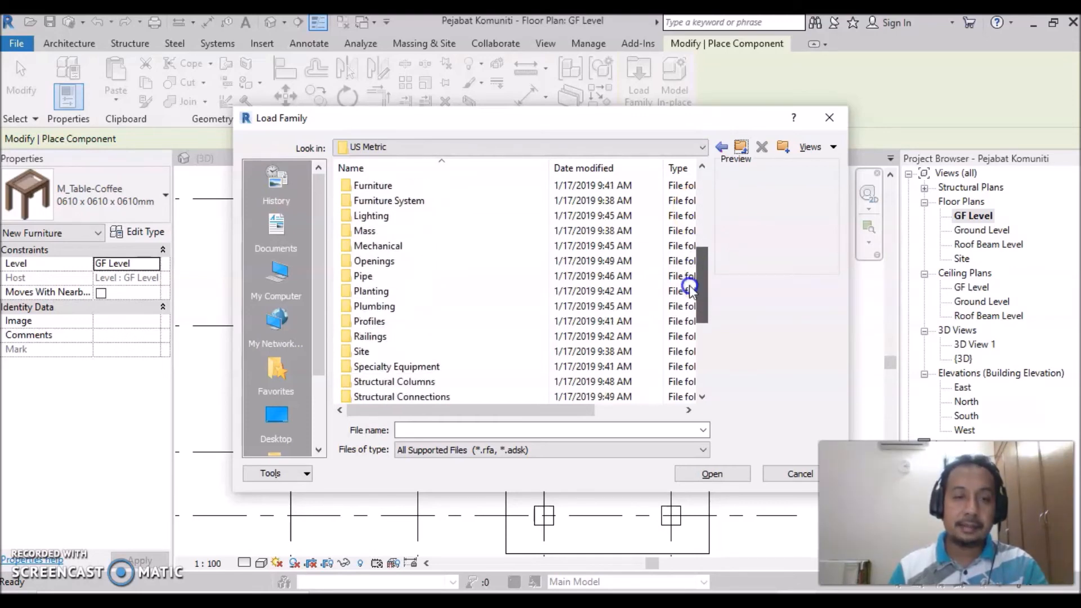
double_click(383, 309)
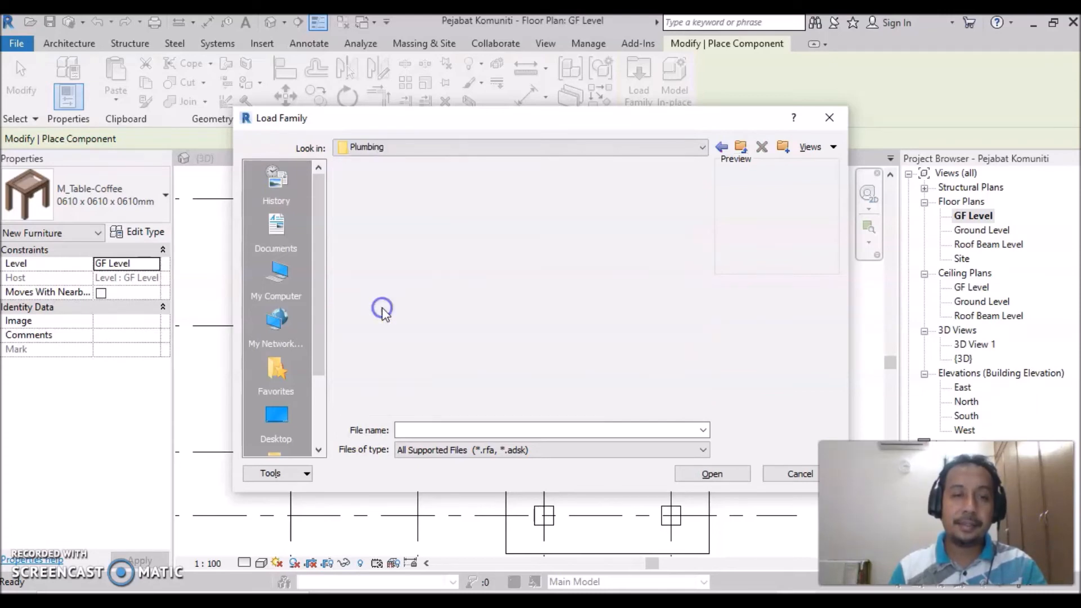
double_click(398, 191)
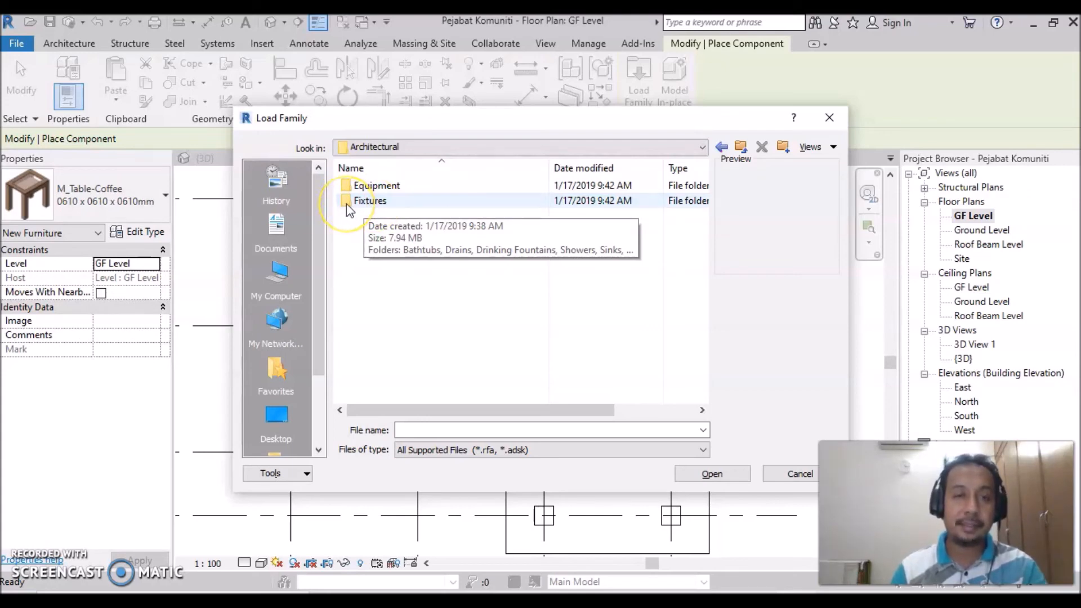
double_click(373, 204)
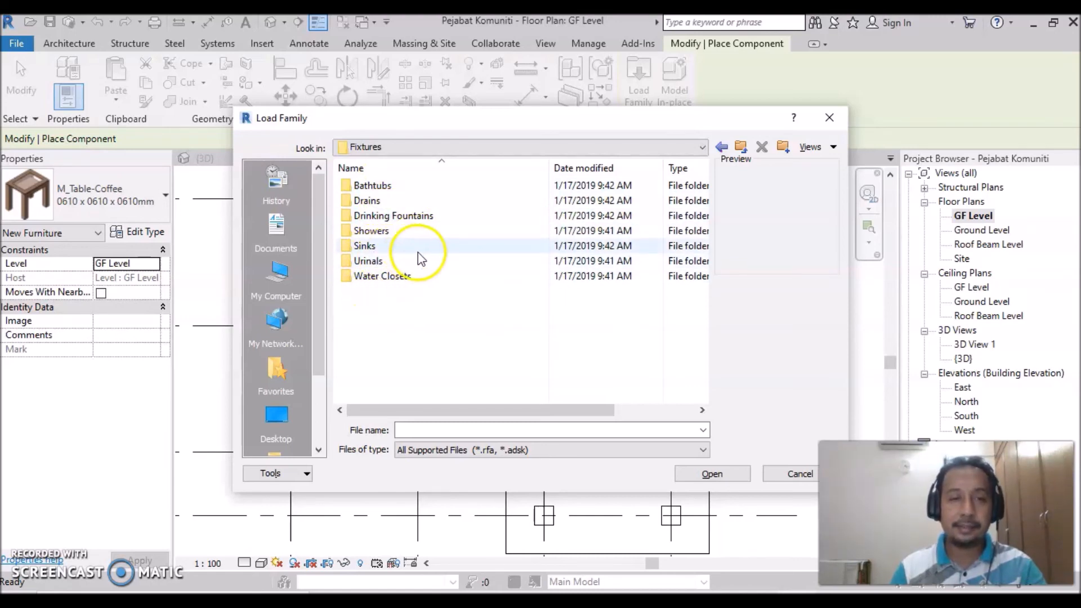
double_click(369, 277)
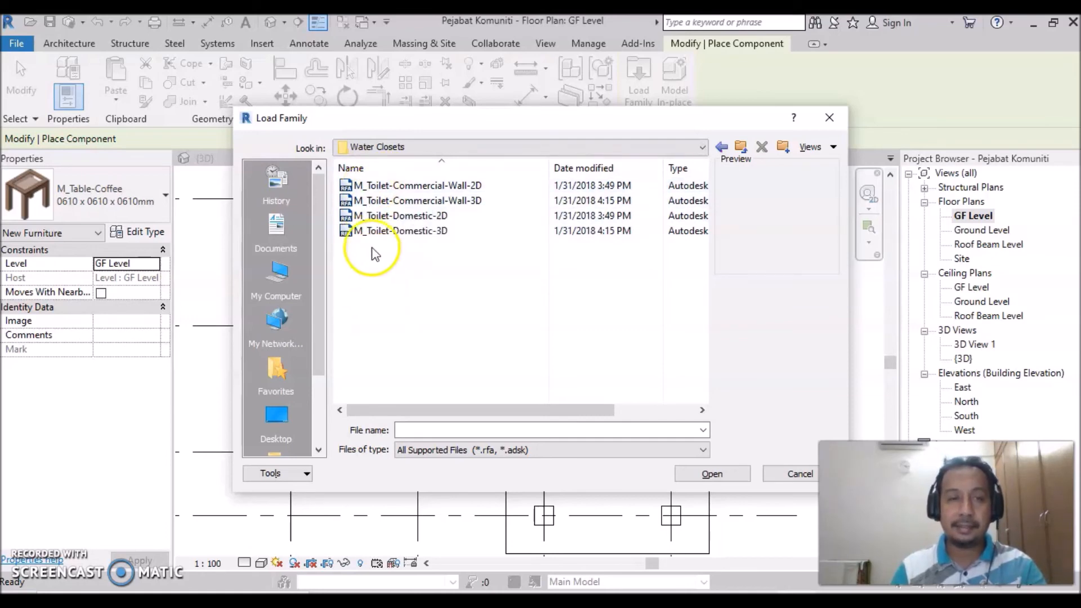
Compare the water closet families and load M_Toilet-Domestic-3D.
click(364, 186)
click(380, 203)
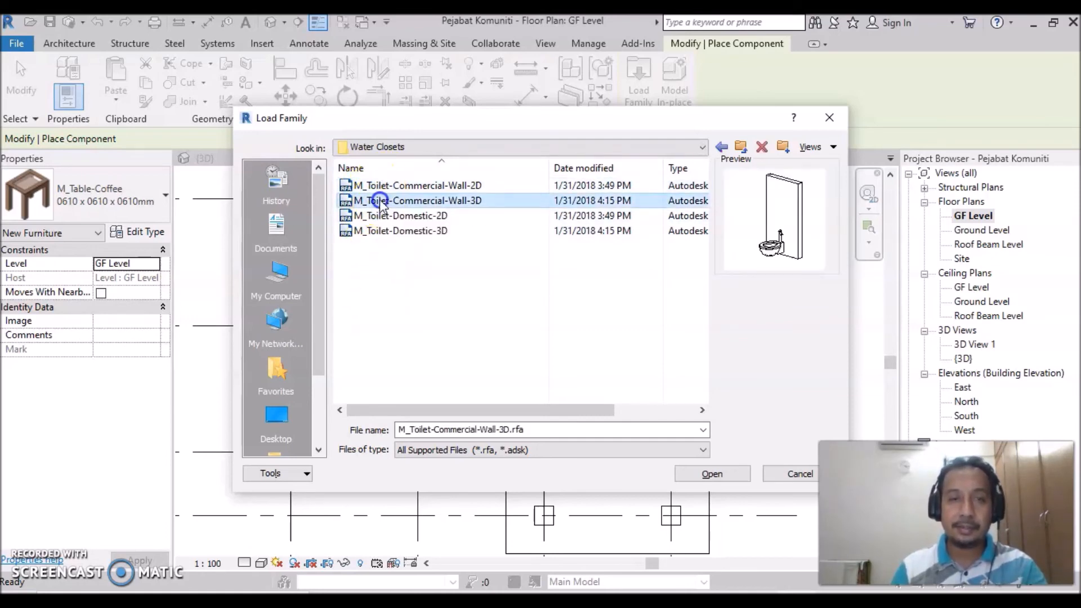
click(376, 217)
click(377, 232)
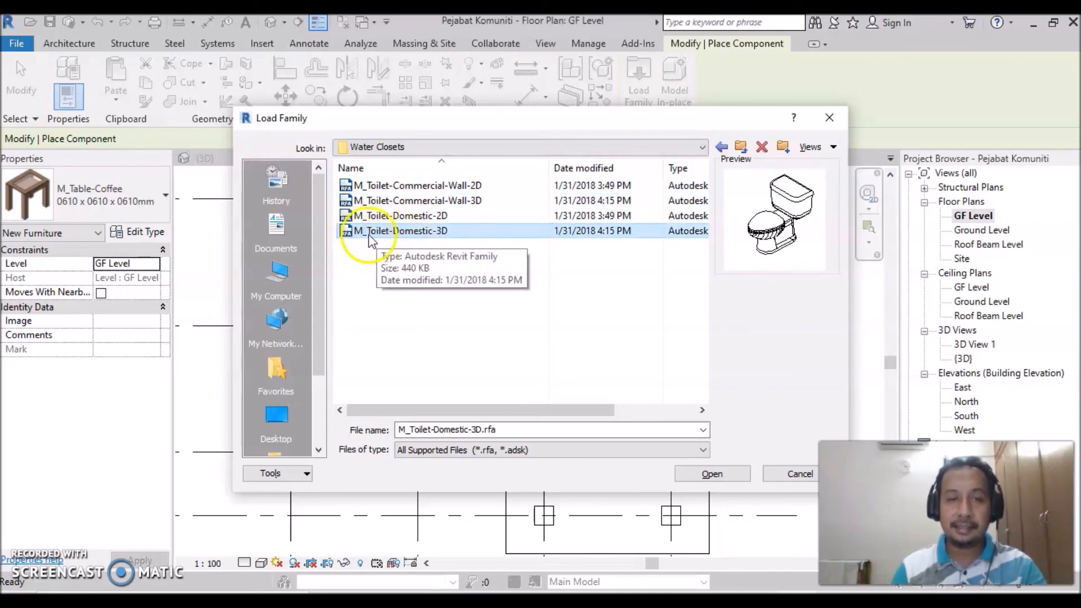
click(701, 472)
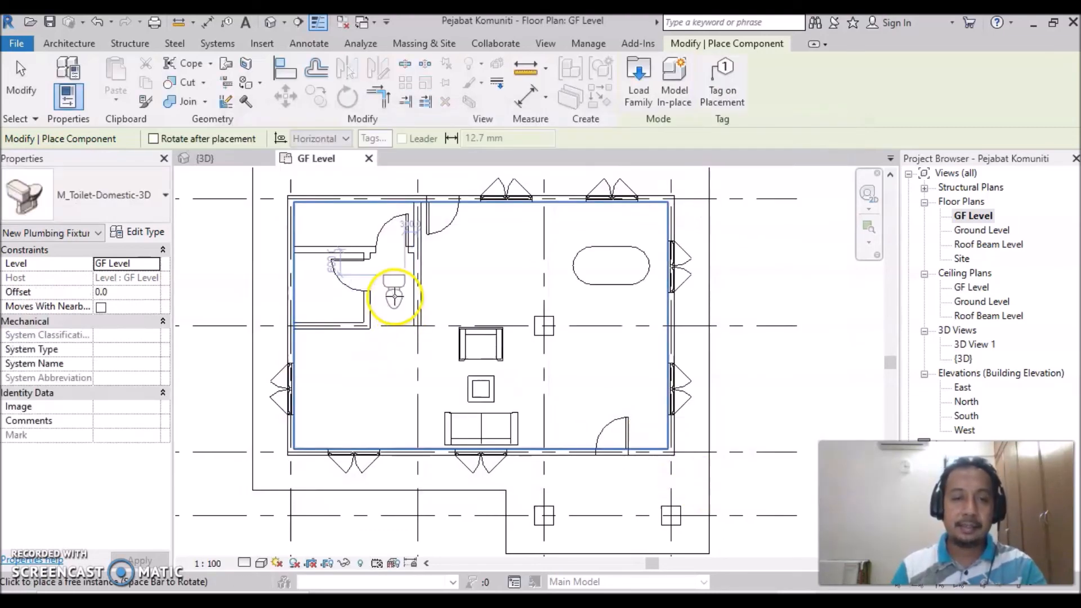
Place one M_Toilet-Domestic-3D in the northwest toilet room, rotated so its tank backs onto the west wall.
middle_drag(406, 309, 434, 410)
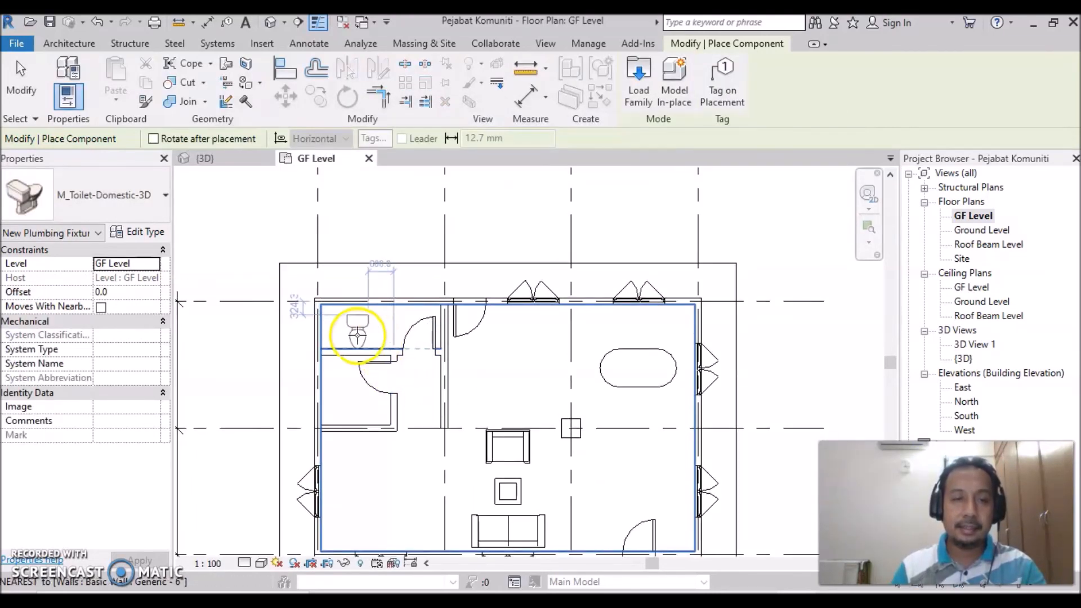
key(space)
click(341, 330)
scroll(341, 329, up, 5)
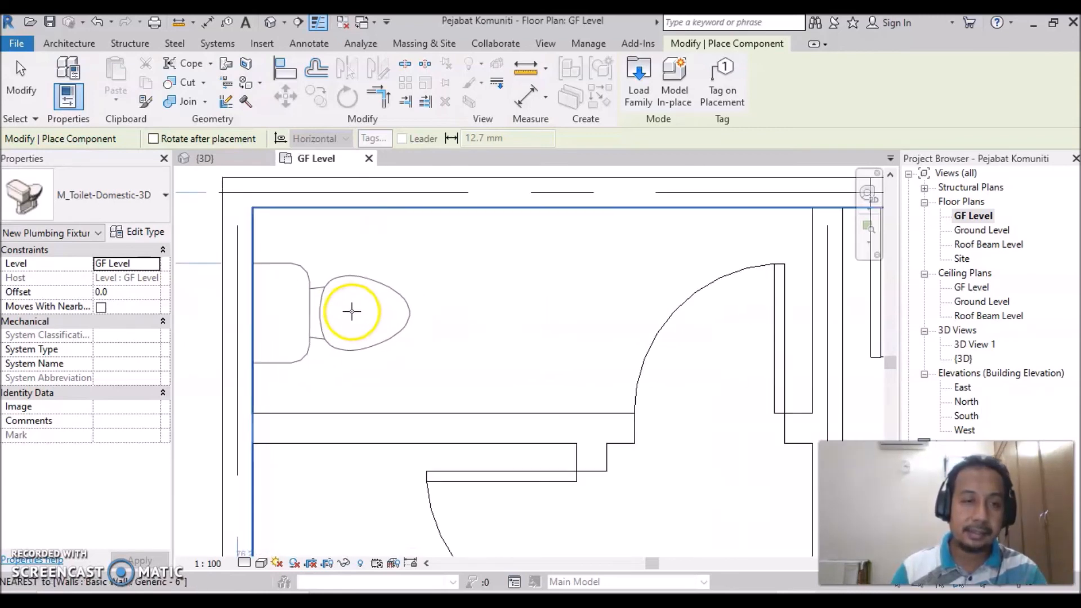
Fix the toilet in place with its tank against the west wall of the northwest toilet room and end component placement.
click(352, 312)
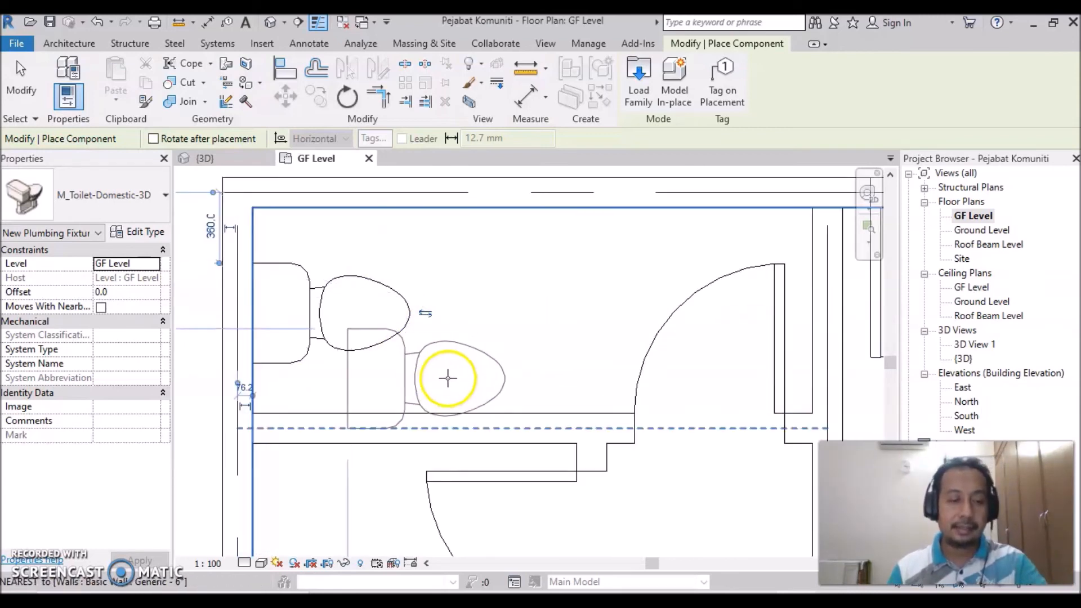
key(Escape)
key(Escape)
scroll(502, 367, down, 3)
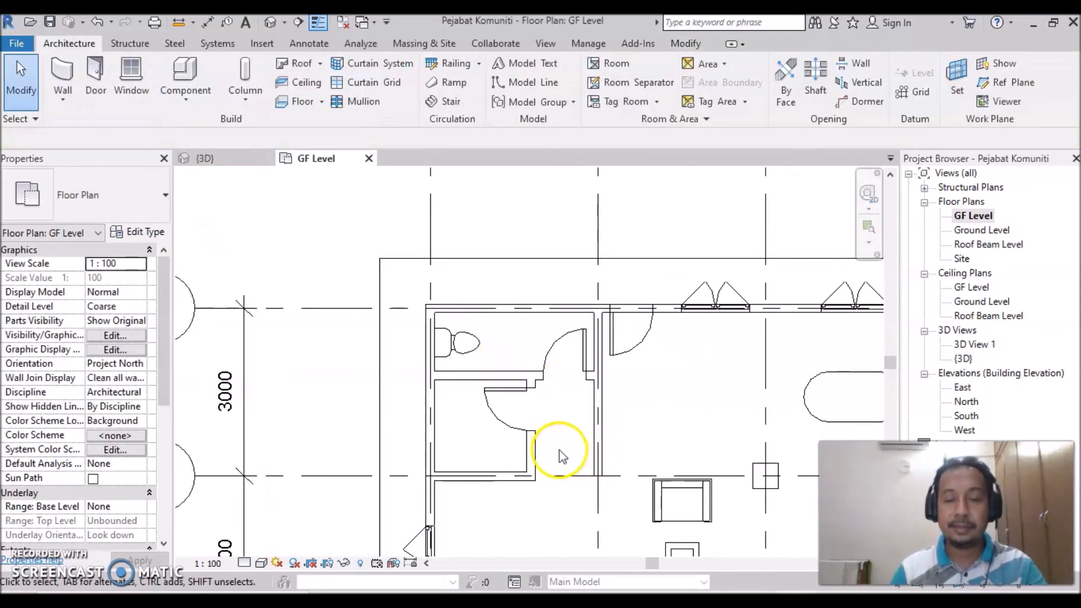
mouse_move(559, 438)
middle_down()
mouse_move(555, 374)
mouse_move(442, 374)
middle_up()
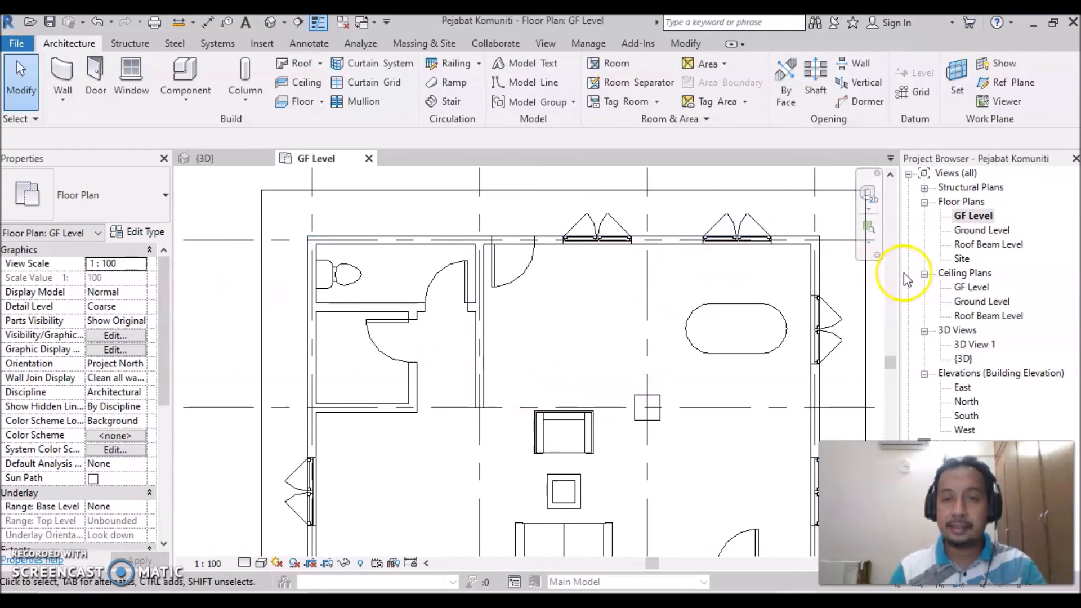
Examine the placed toilet up close in the {3D} view, looking toward its front from inside the building.
click(271, 23)
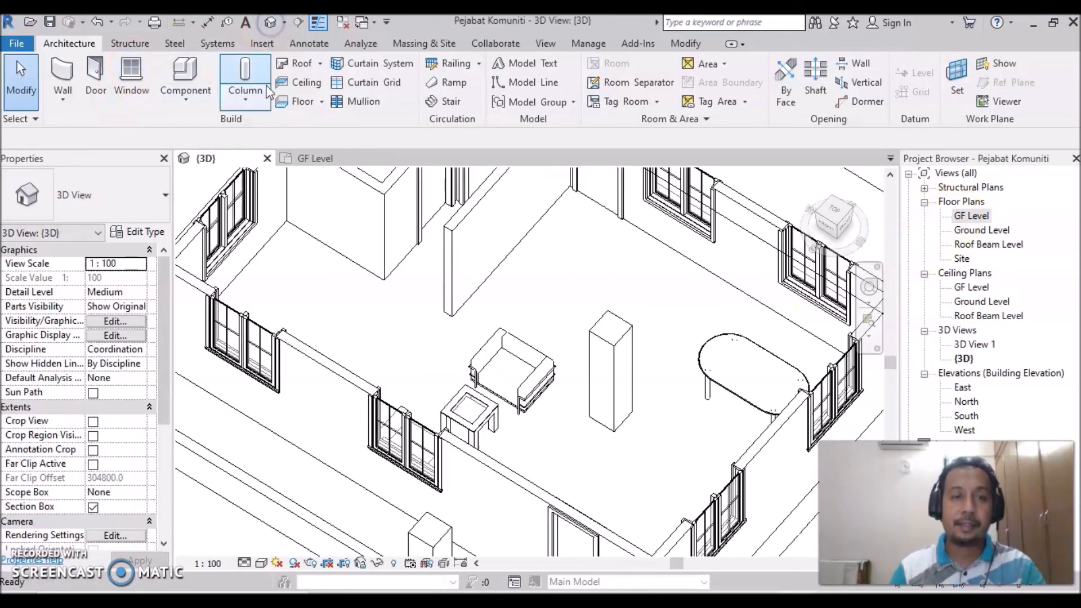
middle_drag(415, 223, 405, 314)
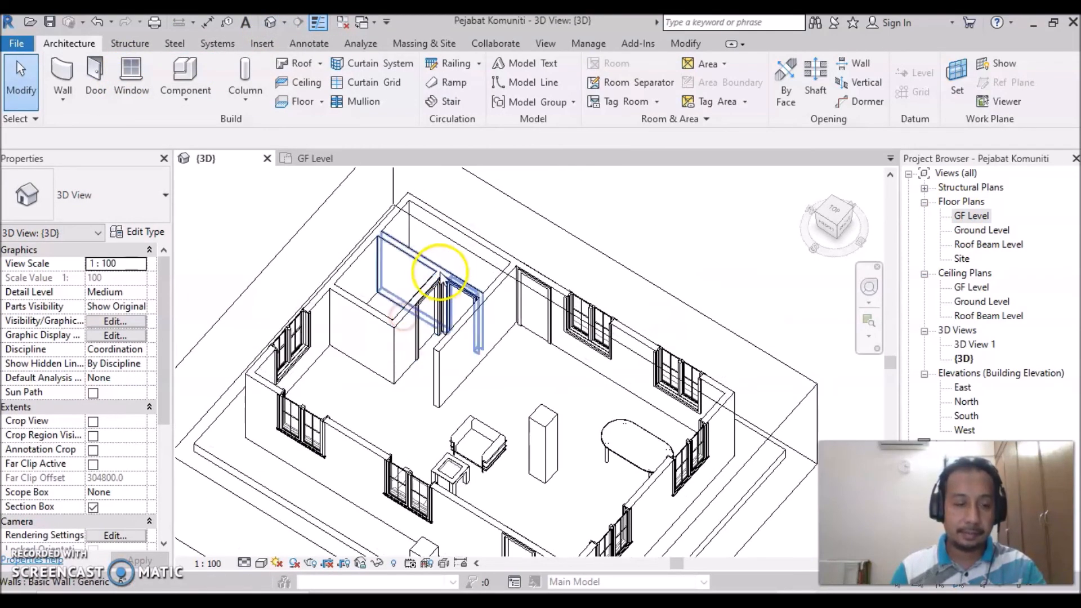
scroll(440, 263, up, 3)
shift+middle_drag(417, 291, 312, 262)
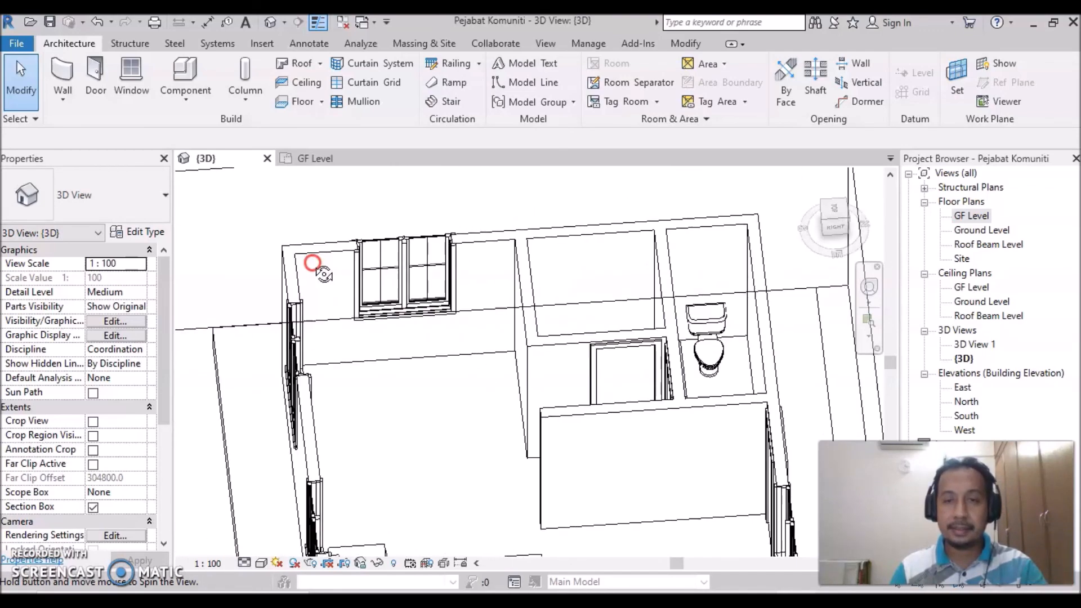
scroll(727, 361, up, 2)
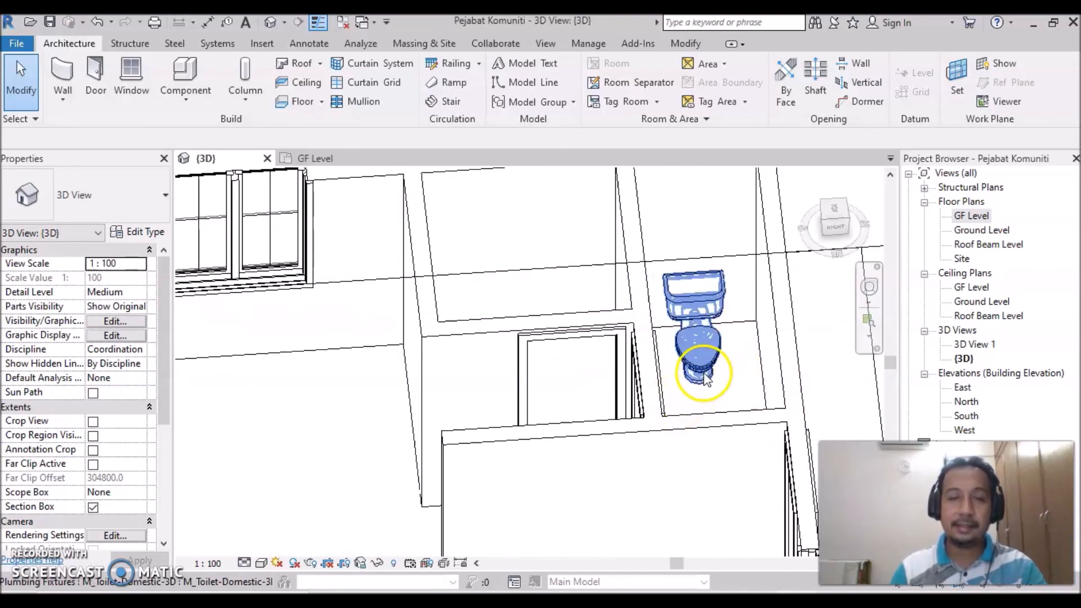
scroll(393, 393, down, 5)
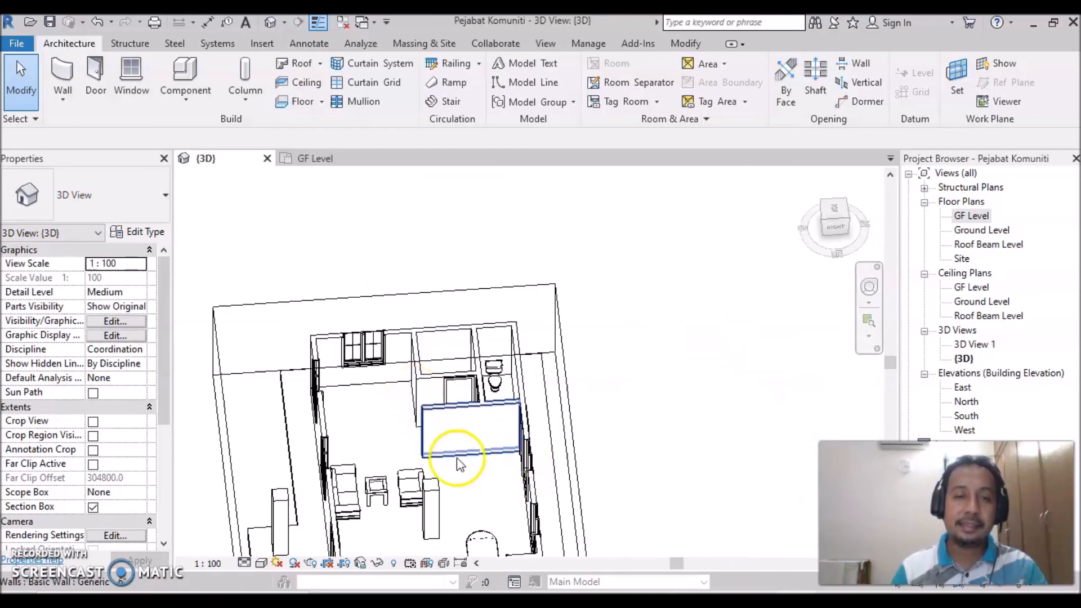
Show the whole furnished ground floor in an isometric 3D view and display the model with shaded surfaces.
middle_drag(463, 493, 478, 403)
middle_drag(371, 451, 471, 485)
click(465, 490)
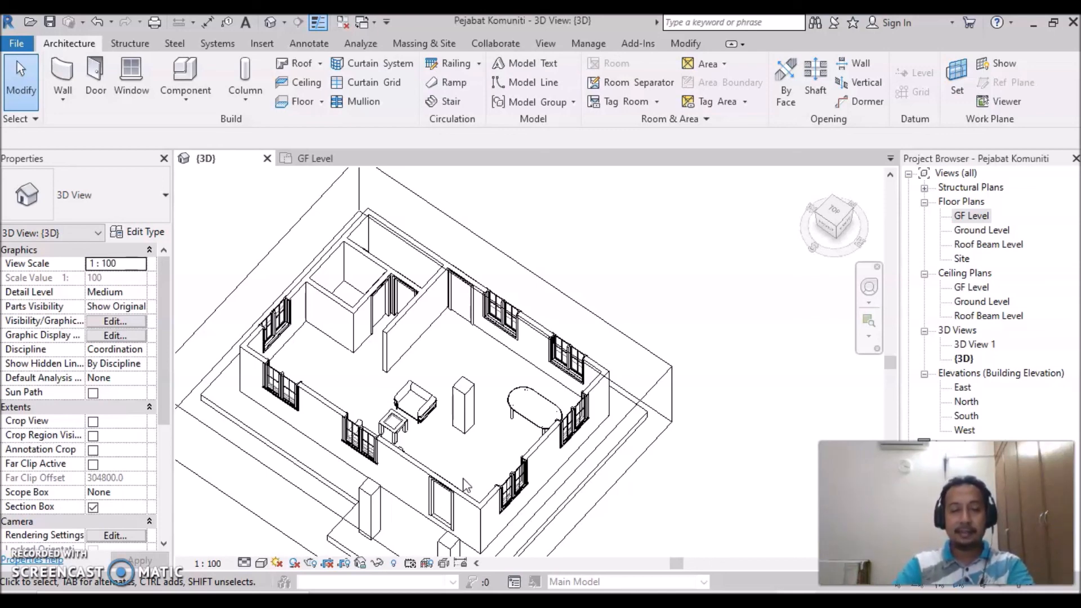
middle_drag(484, 453, 585, 410)
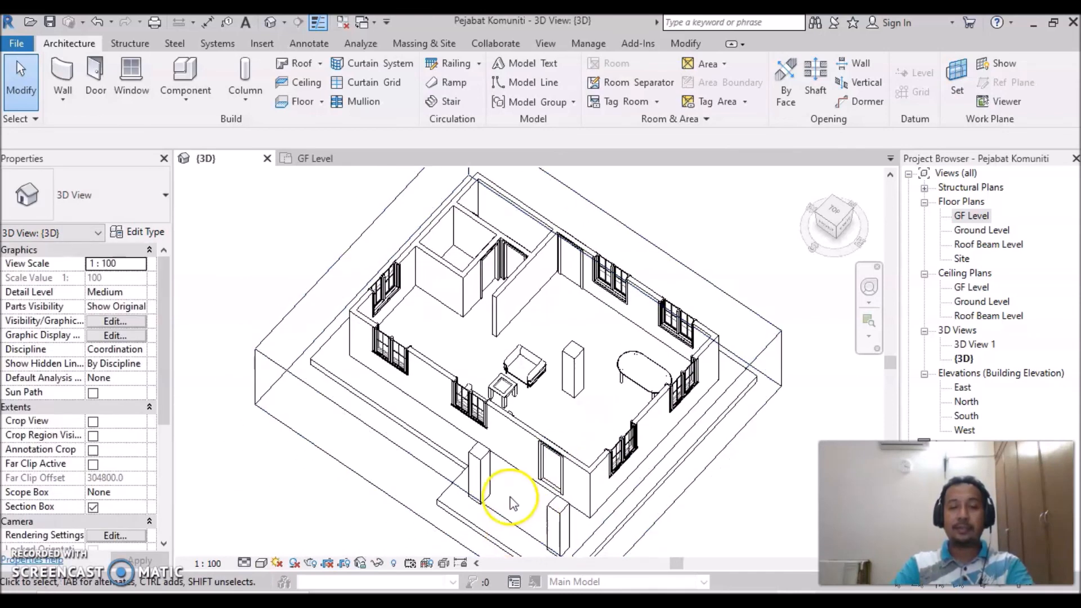
scroll(605, 406, down, 3)
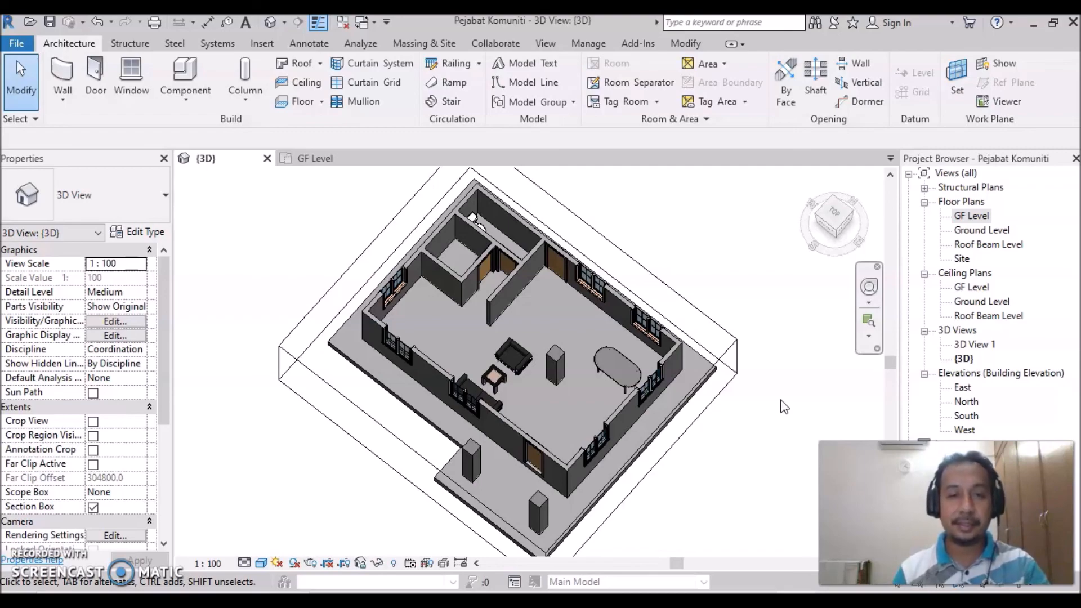
click(477, 506)
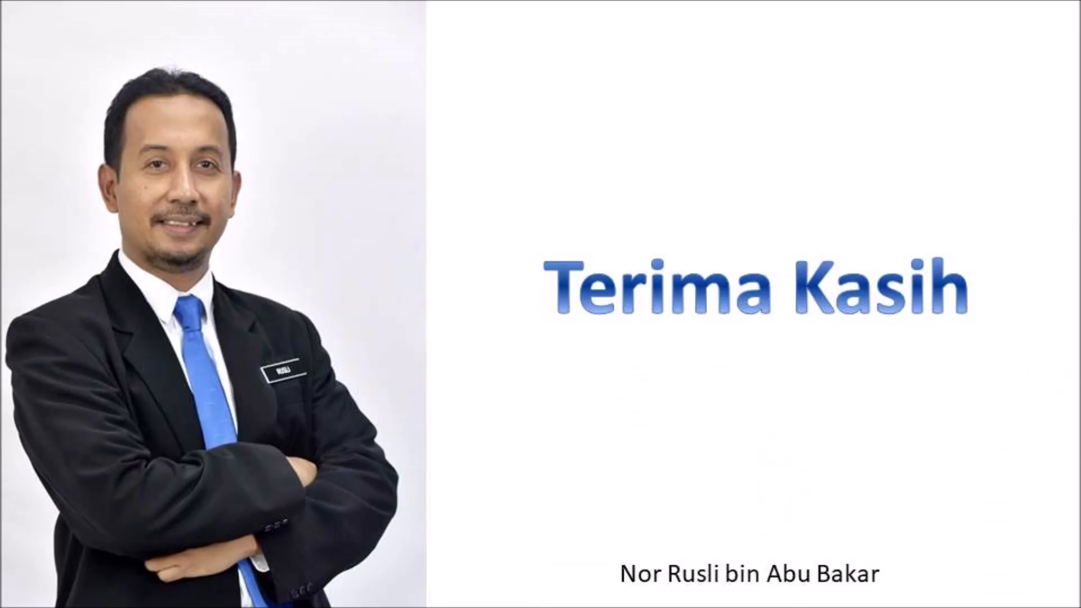